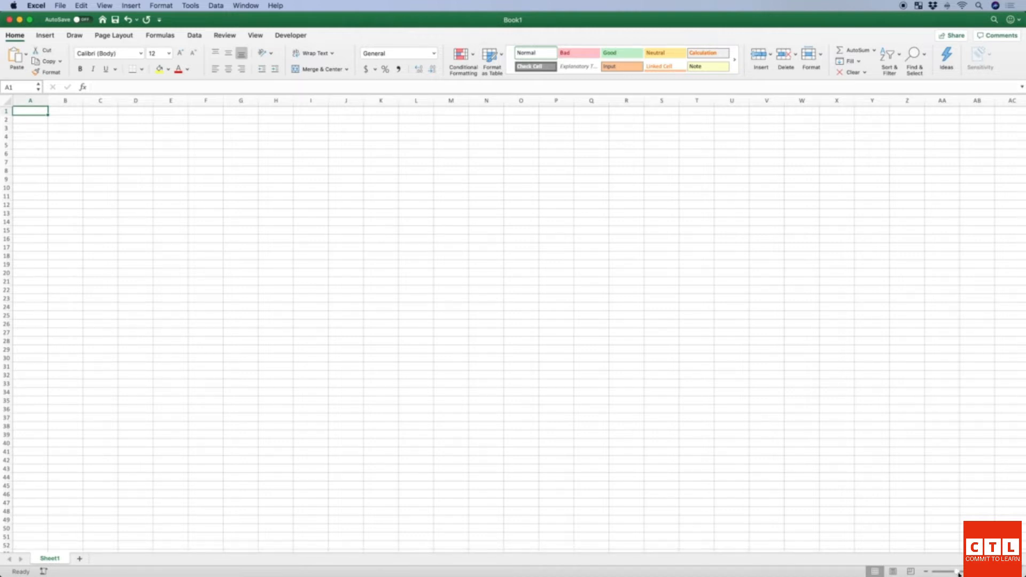
Enter the number 3 in cell A1 and the number 5 in cell A2.
{"action": "left_click_drag", "start_coordinate": [958, 572], "coordinate": [939, 574]}
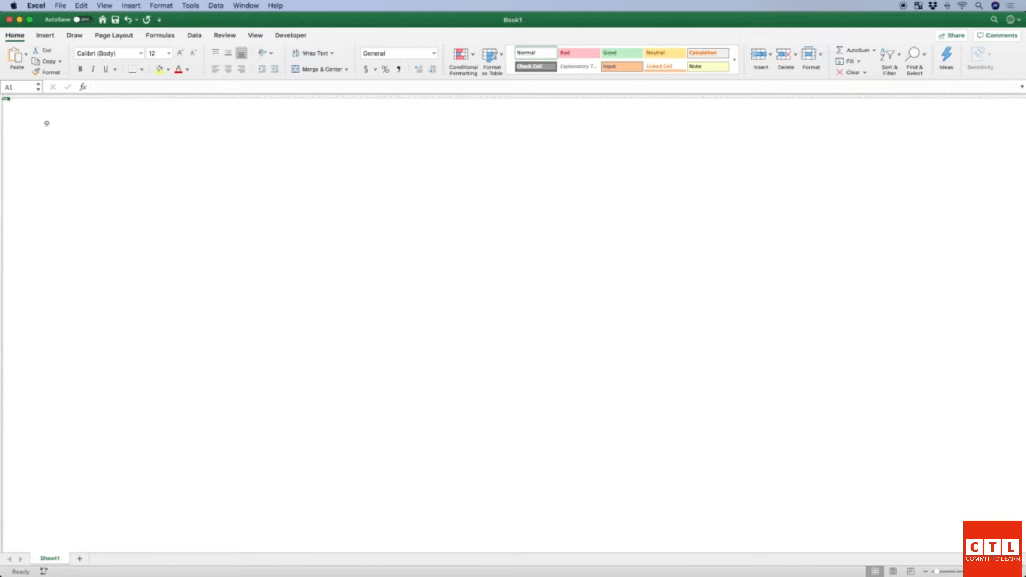
{"action": "left_click_drag", "start_coordinate": [938, 571], "coordinate": [986, 571]}
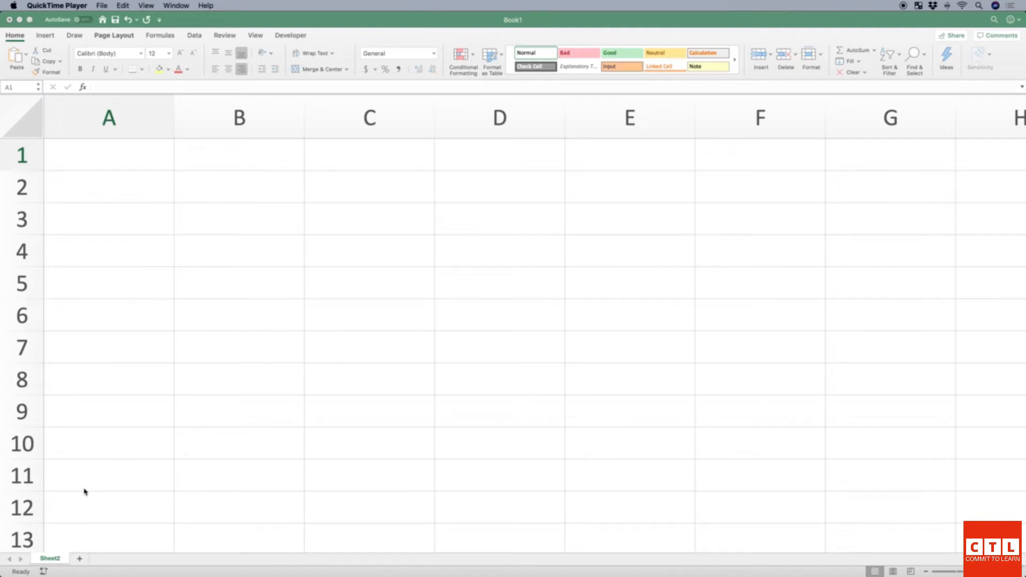
{"action": "left_click", "coordinate": [153, 166]}
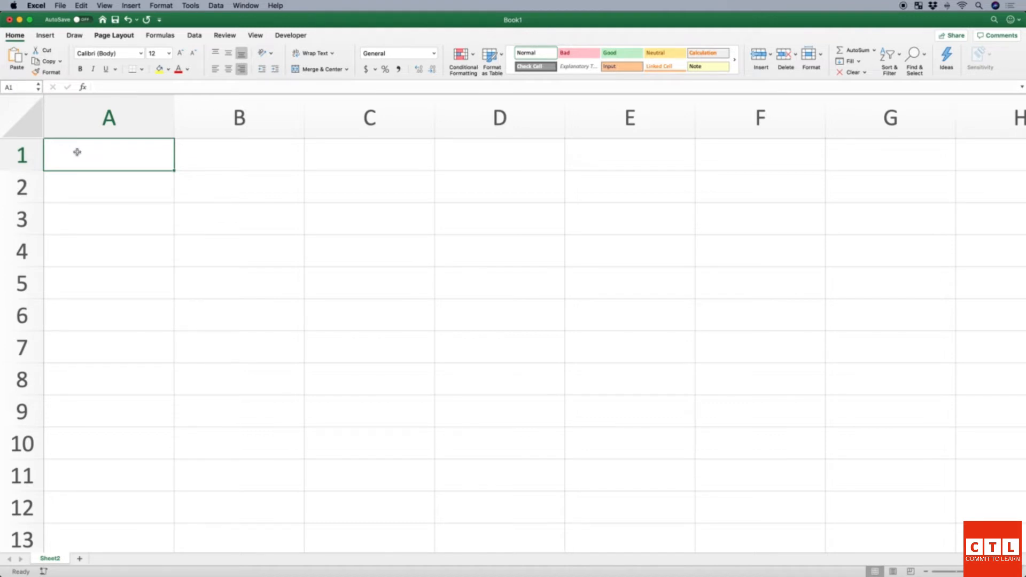
{"action": "type", "text": "3"}
{"action": "key", "text": "Return"}
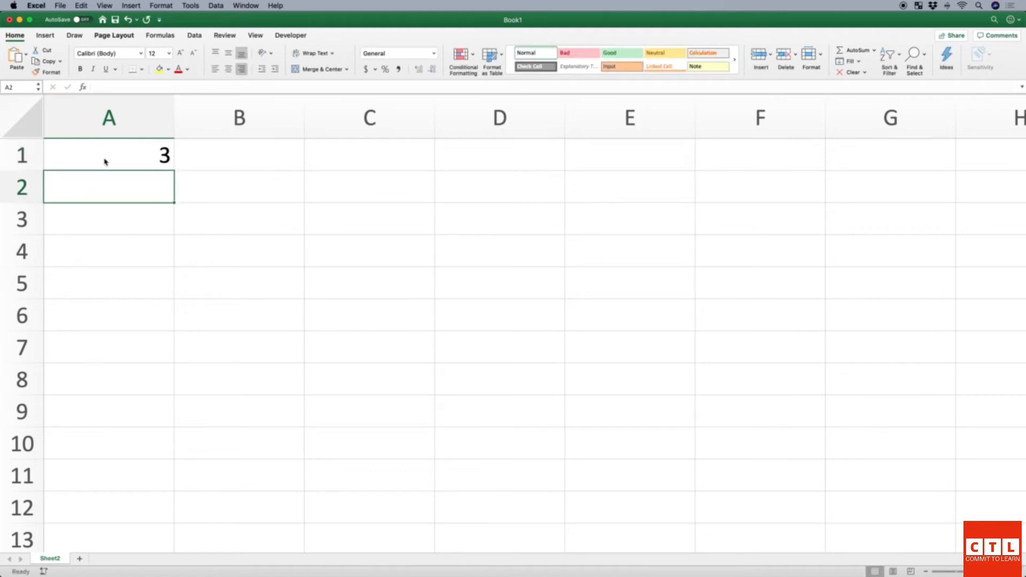
{"action": "type", "text": "5"}
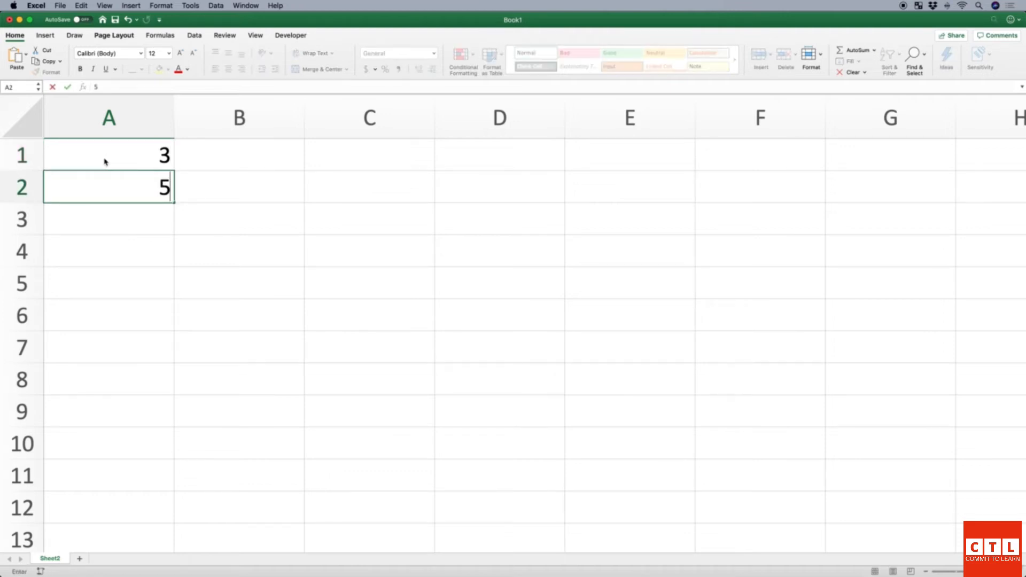
{"action": "key", "text": "Return"}
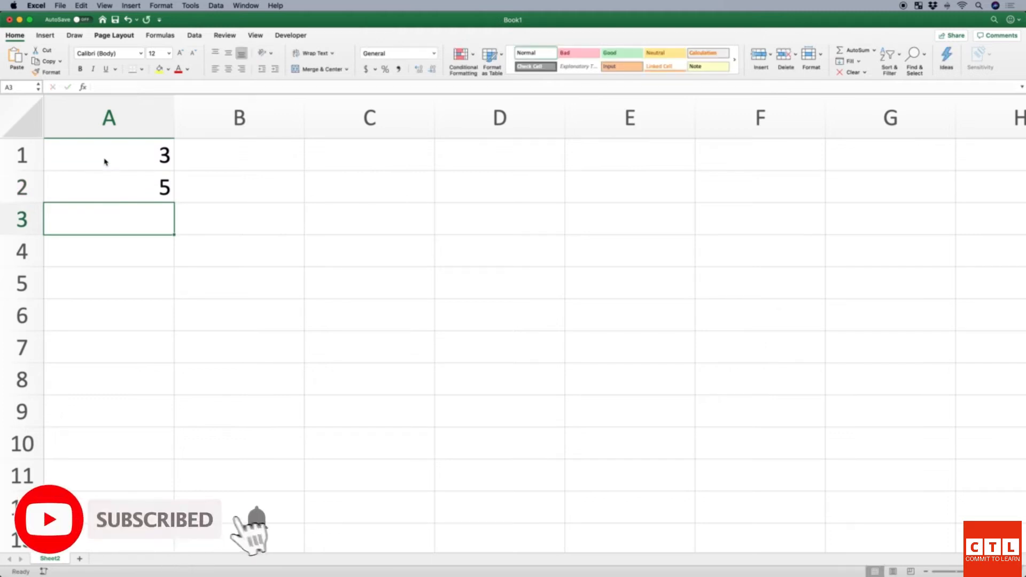
Enter the word three in cell B1 and the word five in cell B2.
{"action": "left_click", "coordinate": [156, 191]}
{"action": "key", "text": "Tab"}
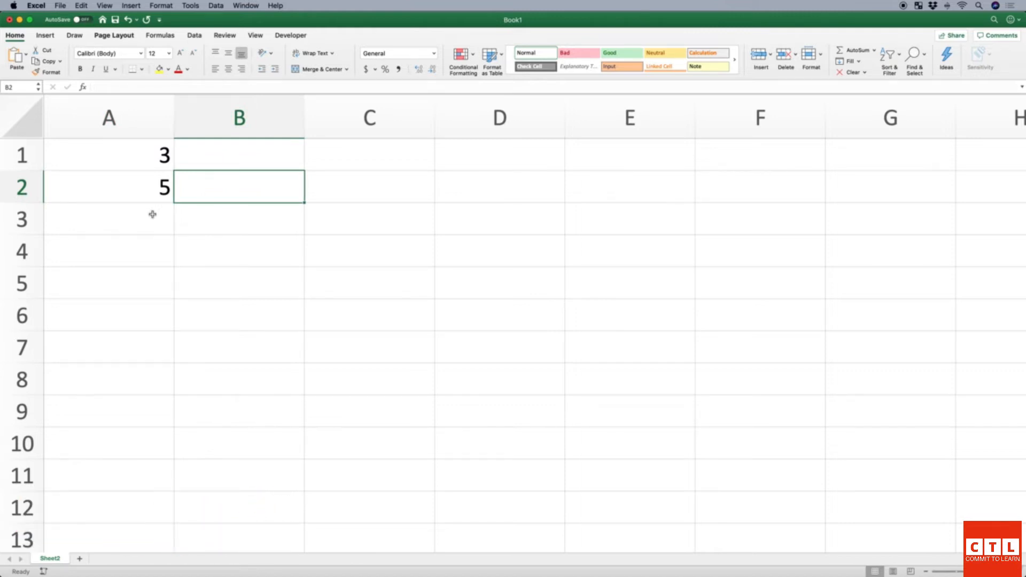
{"action": "left_click", "coordinate": [146, 159]}
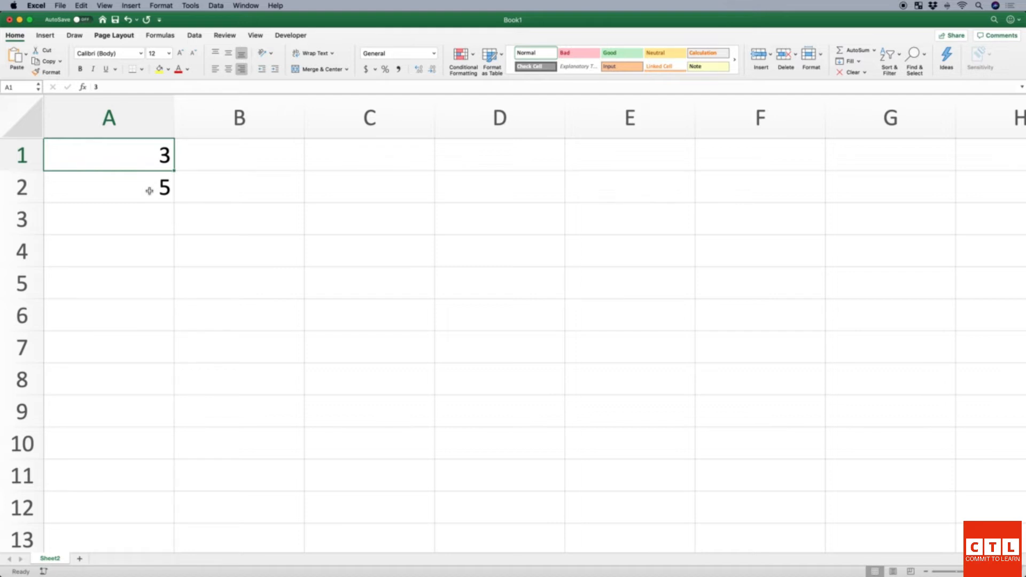
{"action": "left_click", "coordinate": [210, 161]}
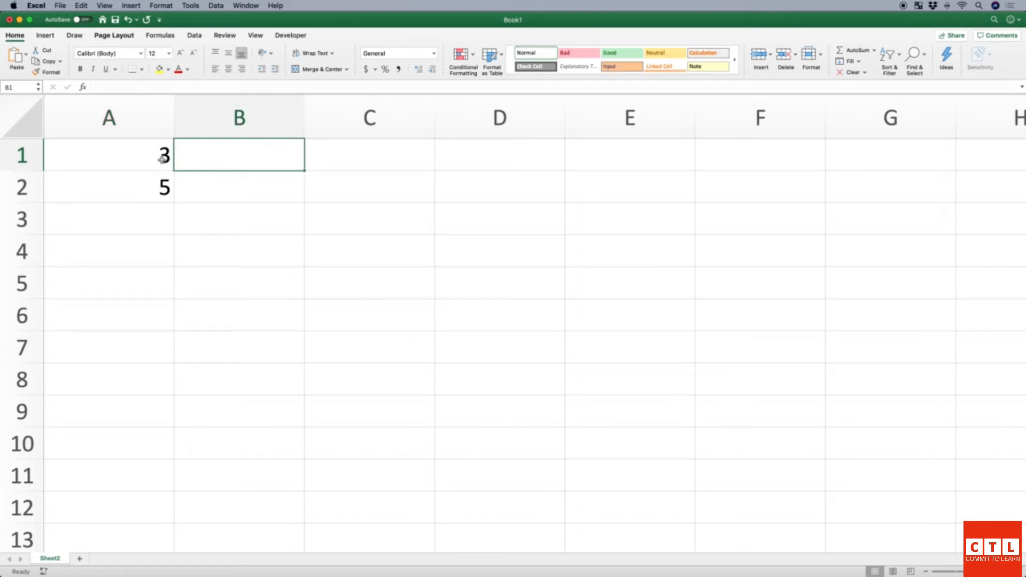
{"action": "type", "text": "three"}
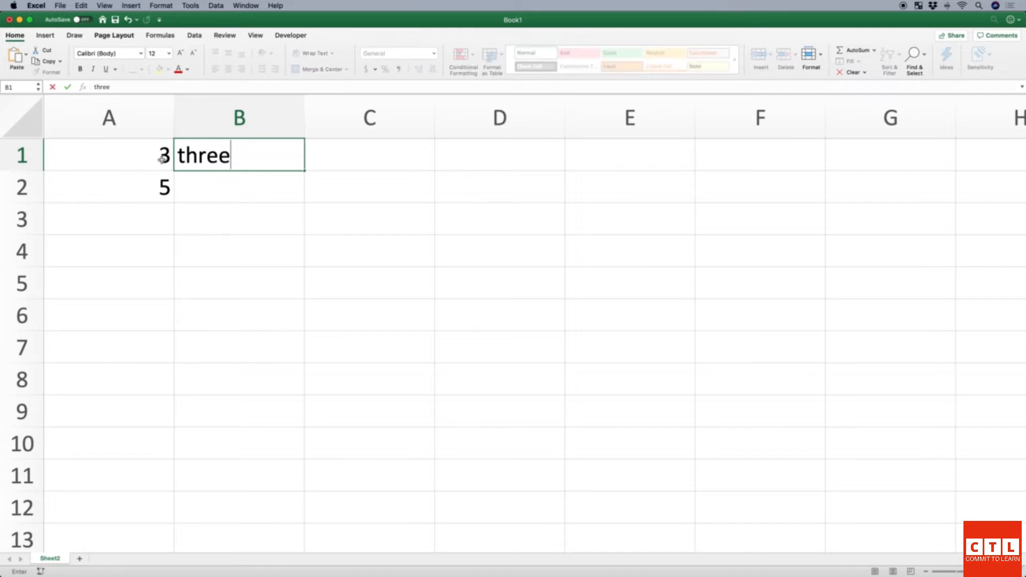
{"action": "key", "text": "Return"}
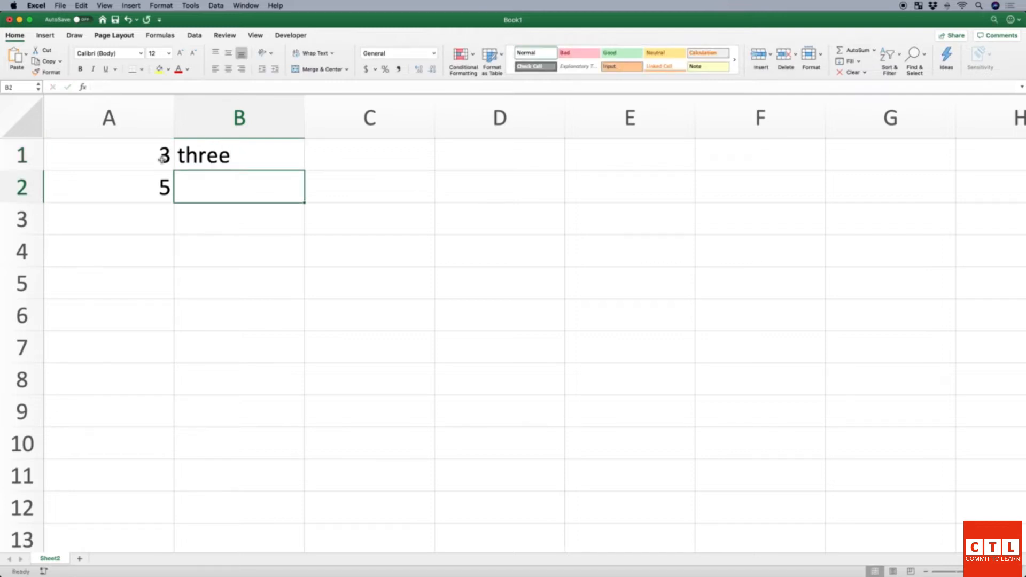
{"action": "type", "text": "five"}
{"action": "key", "text": "Return"}
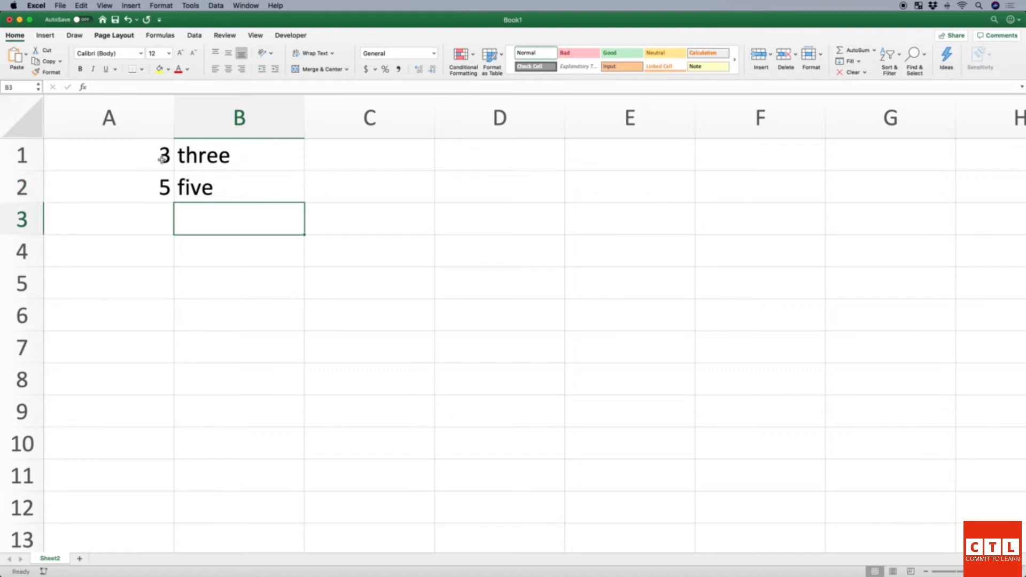
Compare the numbers in cells A1 and A2 with the words in cells B1 and B2.
{"action": "left_click", "coordinate": [151, 158]}
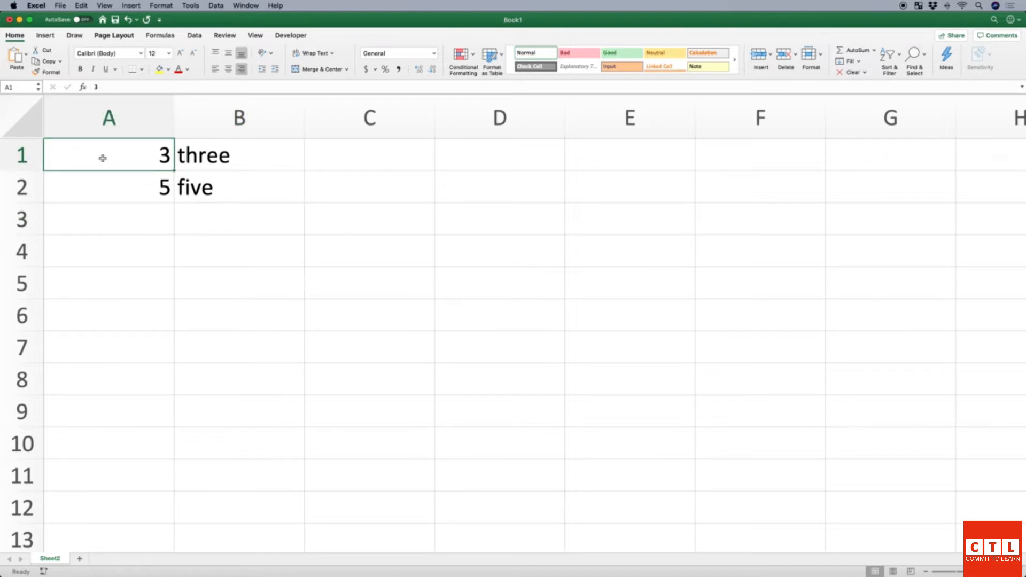
{"action": "left_click", "coordinate": [130, 187]}
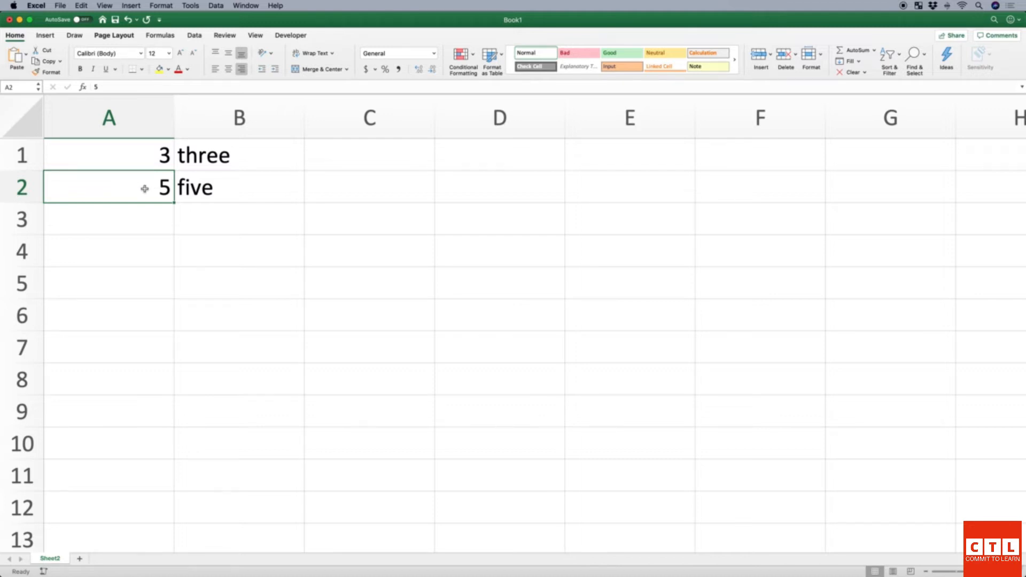
{"action": "left_click", "coordinate": [235, 157]}
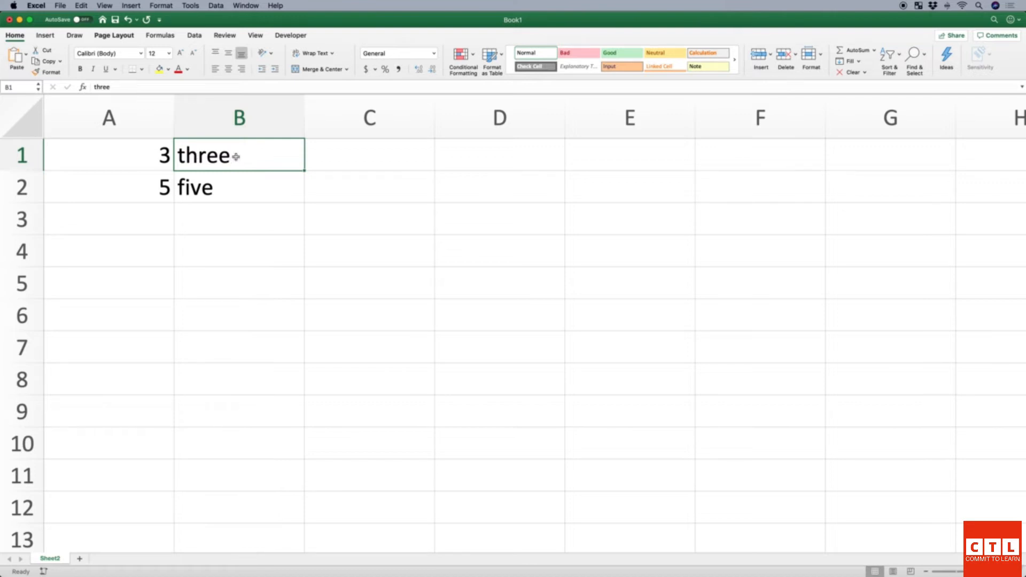
{"action": "left_click", "coordinate": [230, 187]}
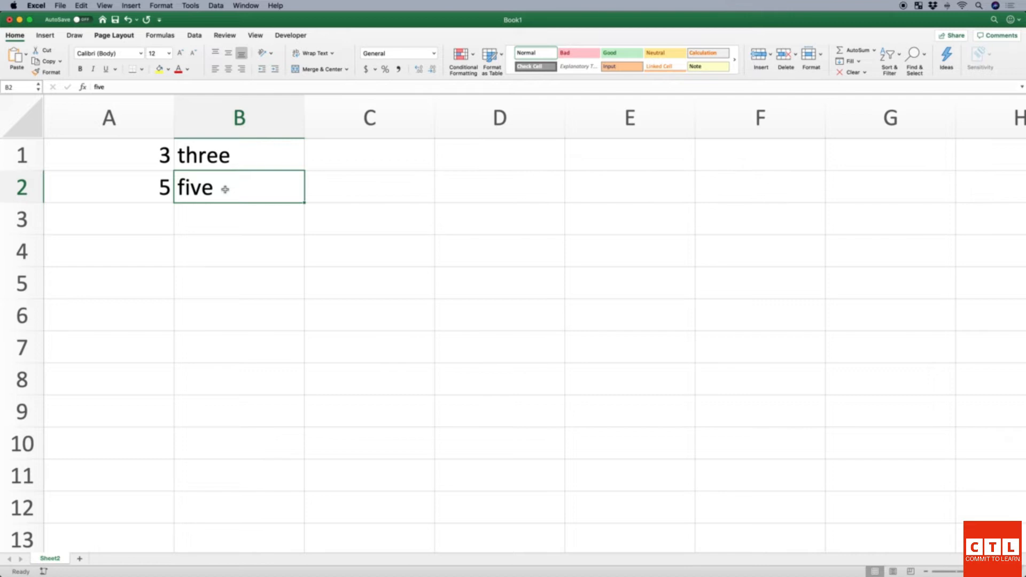
{"action": "left_click", "coordinate": [150, 160]}
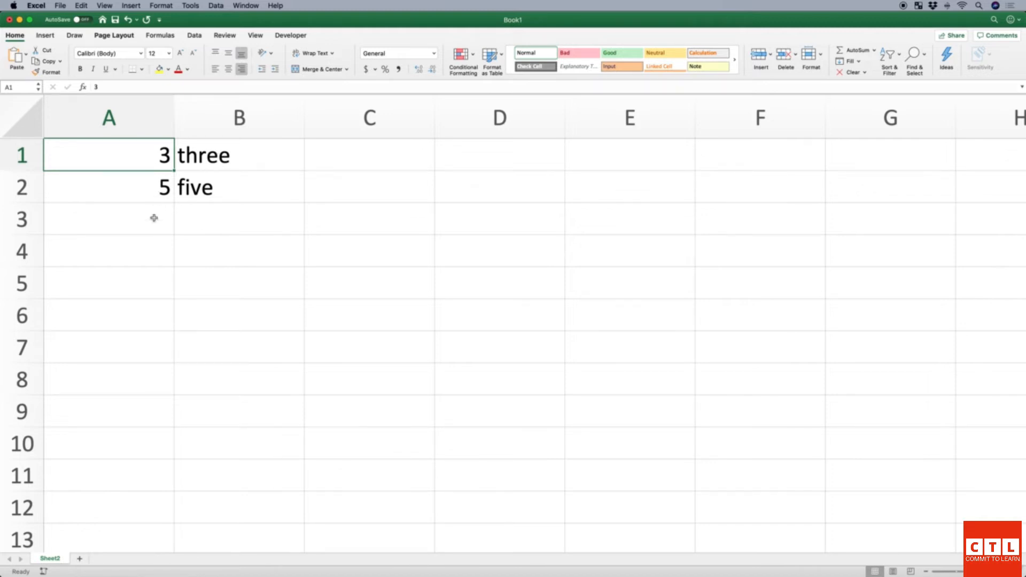
{"action": "left_click", "coordinate": [211, 218]}
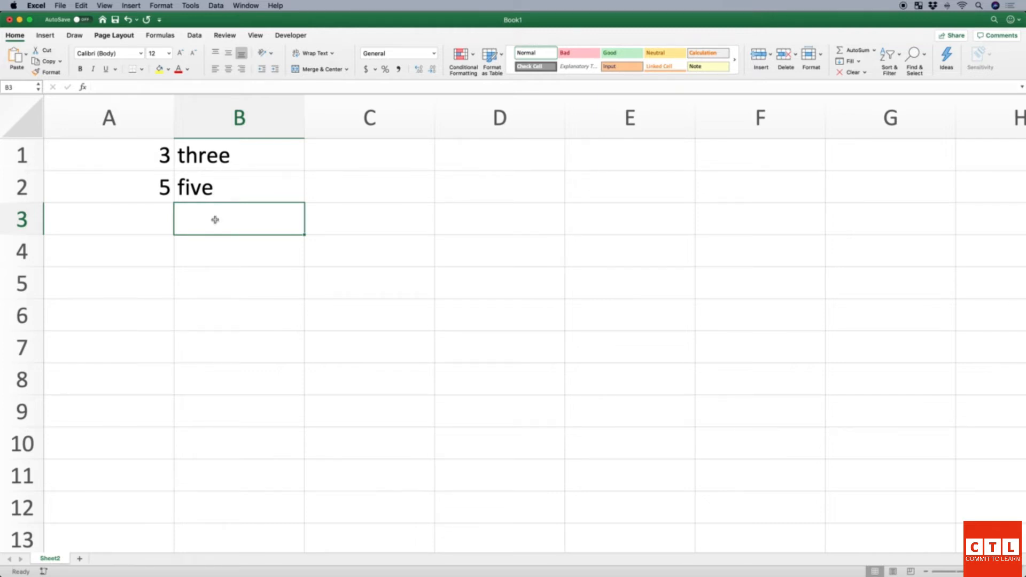
Centre the numbers in cells A1 and A2 horizontally.
{"action": "left_click", "coordinate": [150, 159]}
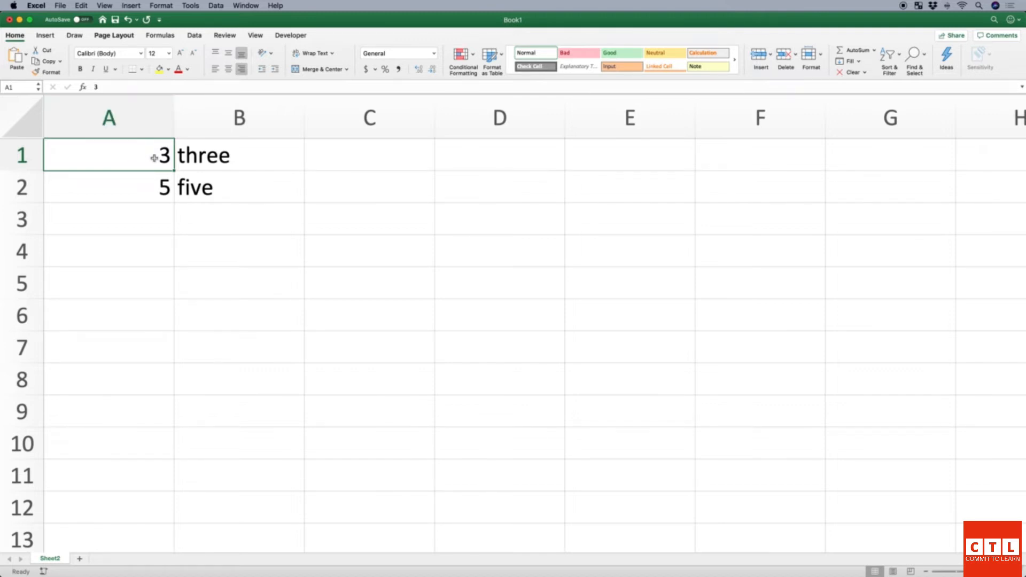
{"action": "left_click", "coordinate": [104, 105]}
{"action": "left_click", "coordinate": [229, 69]}
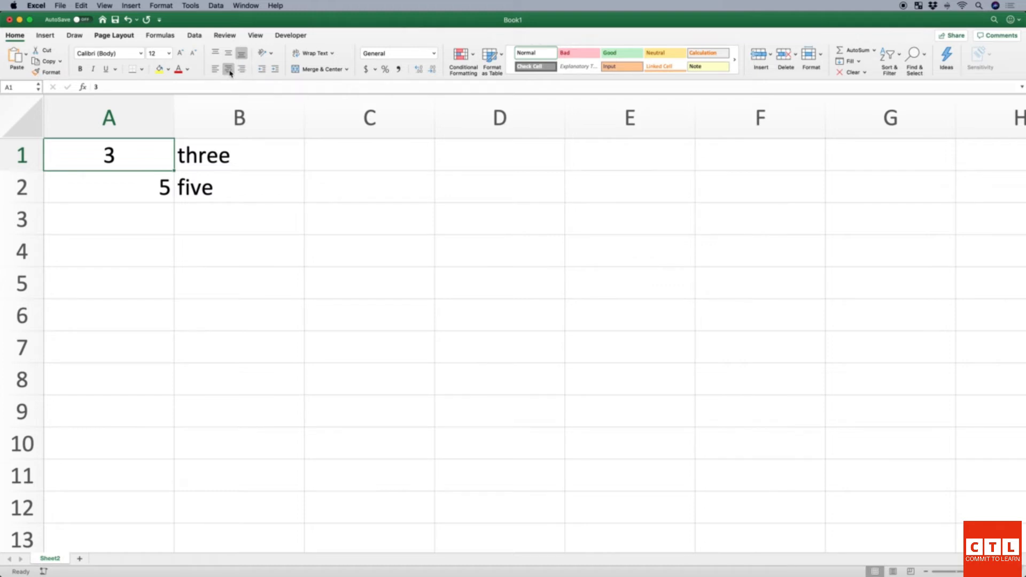
{"action": "left_click", "coordinate": [143, 186]}
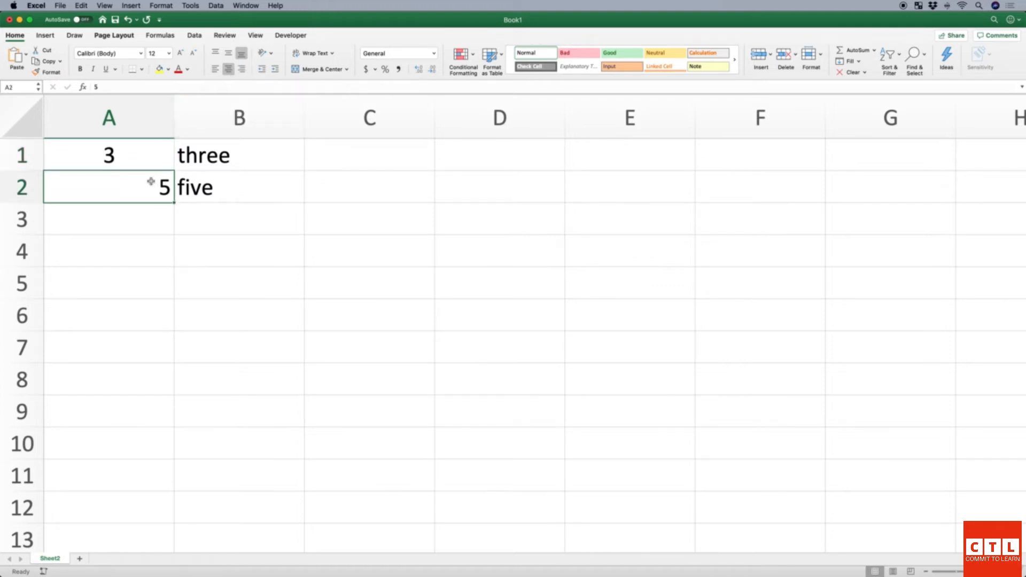
{"action": "left_click", "coordinate": [229, 70]}
Make the numbers in the range A1:A2 bold.
{"action": "left_click_drag", "start_coordinate": [133, 156], "coordinate": [133, 187]}
{"action": "left_click", "coordinate": [133, 159]}
{"action": "left_click_drag", "start_coordinate": [134, 154], "coordinate": [132, 184]}
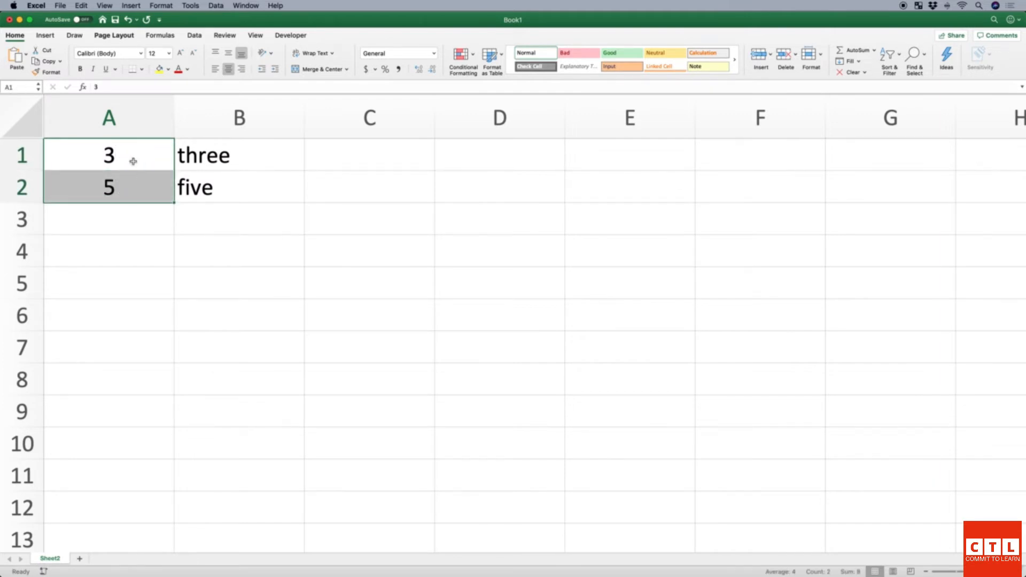
{"action": "left_click", "coordinate": [81, 69]}
{"action": "left_click", "coordinate": [126, 153]}
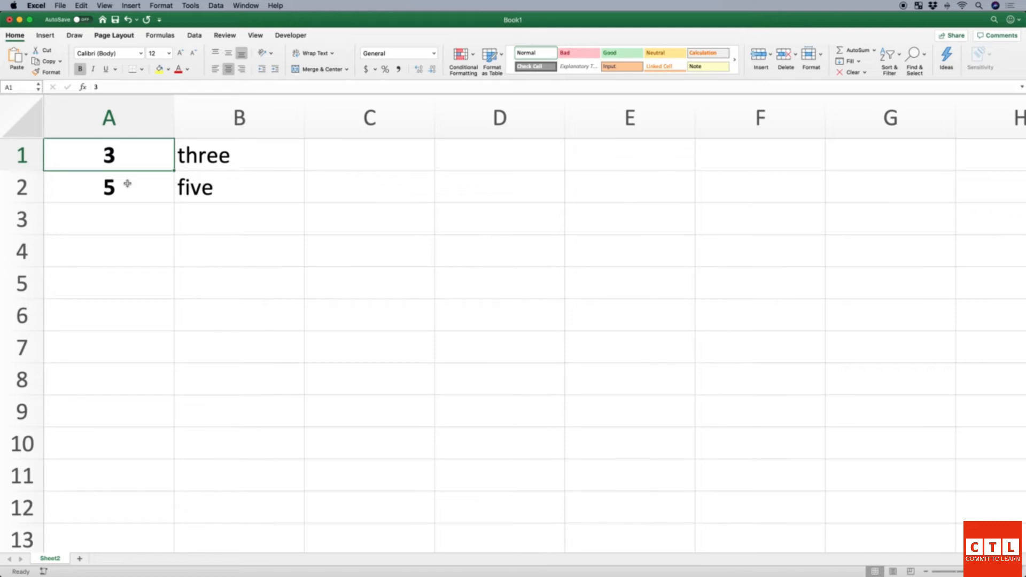
Switch to TextEdit and write 'var a = 3' and 'Var b = 5' on two consecutive lines.
{"action": "key", "text": "super+Tab"}
{"action": "key", "text": "super+Tab"}
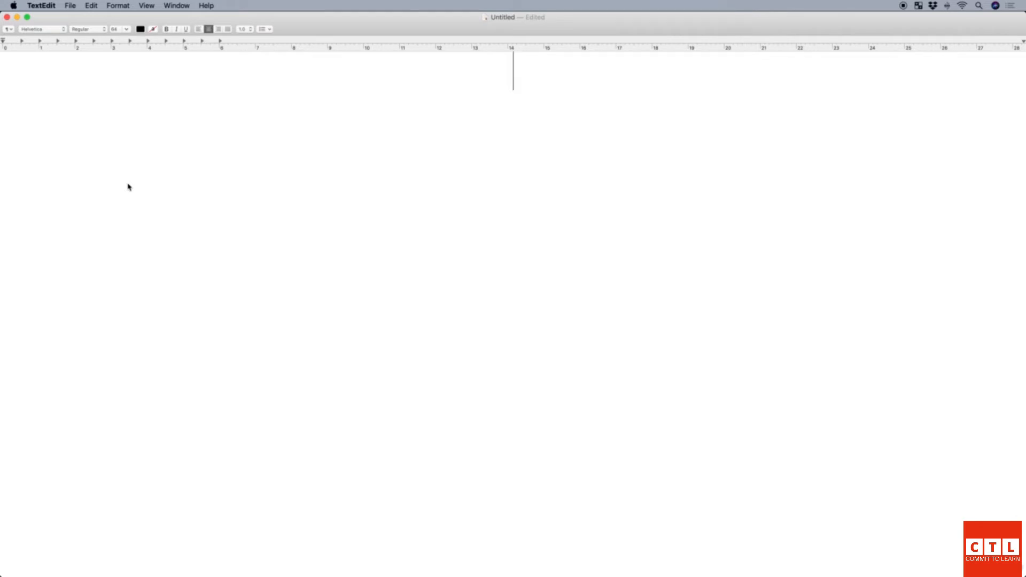
{"action": "type", "text": "var "}
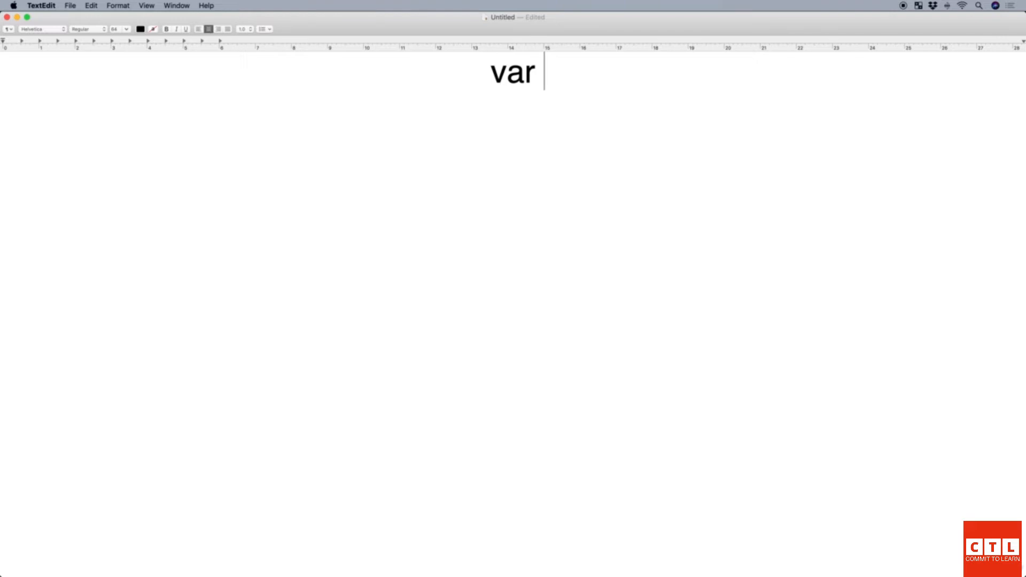
{"action": "type", "text": "a = 3"}
{"action": "key", "text": "Return"}
{"action": "type", "text": "var"}
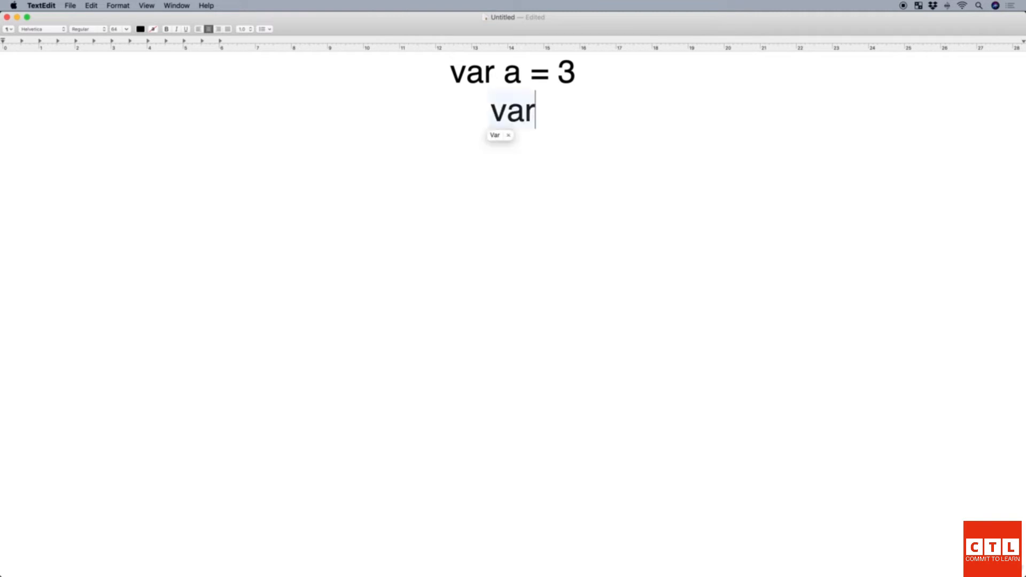
{"action": "type", "text": " b = "}
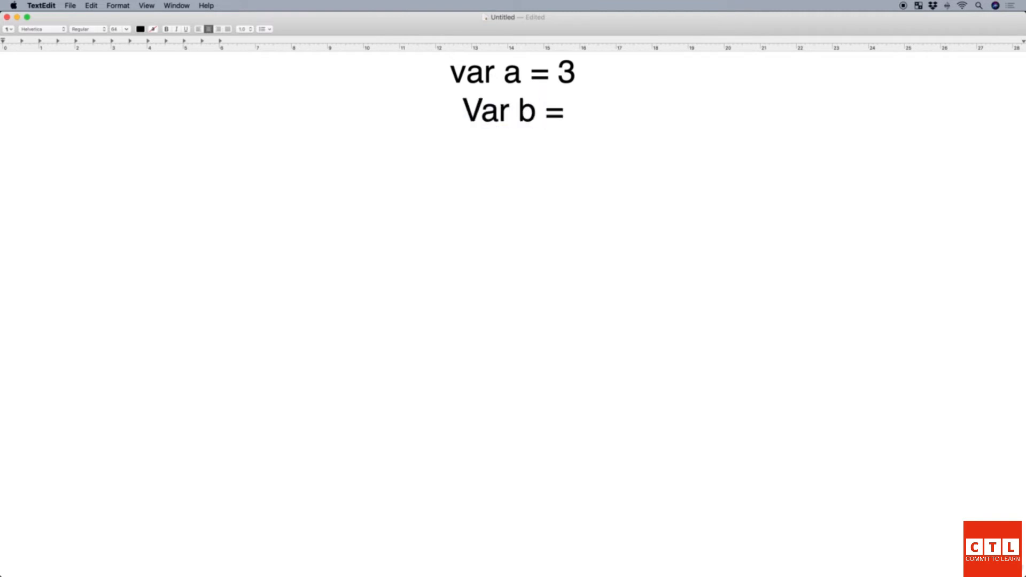
{"action": "type", "text": "5"}
{"action": "key", "text": "Return"}
Write 'a + b = ?' below the two variable lines, with a lowercase a at its start.
{"action": "type", "text": "a + b"}
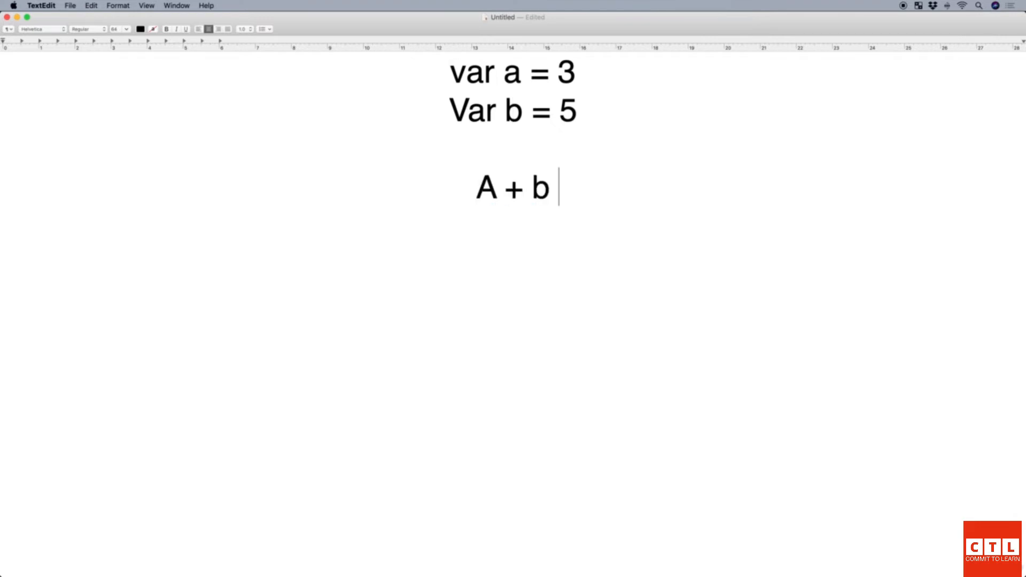
{"action": "type", "text": " = ?"}
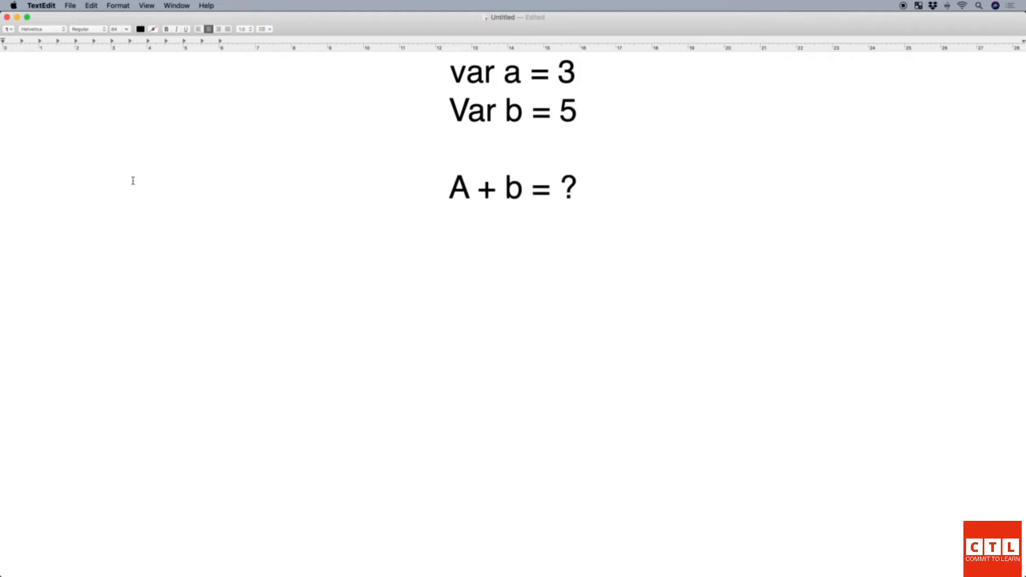
{"action": "left_click", "coordinate": [474, 192]}
{"action": "key", "text": "BackSpace"}
{"action": "type", "text": "a"}
{"action": "left_click", "coordinate": [532, 182]}
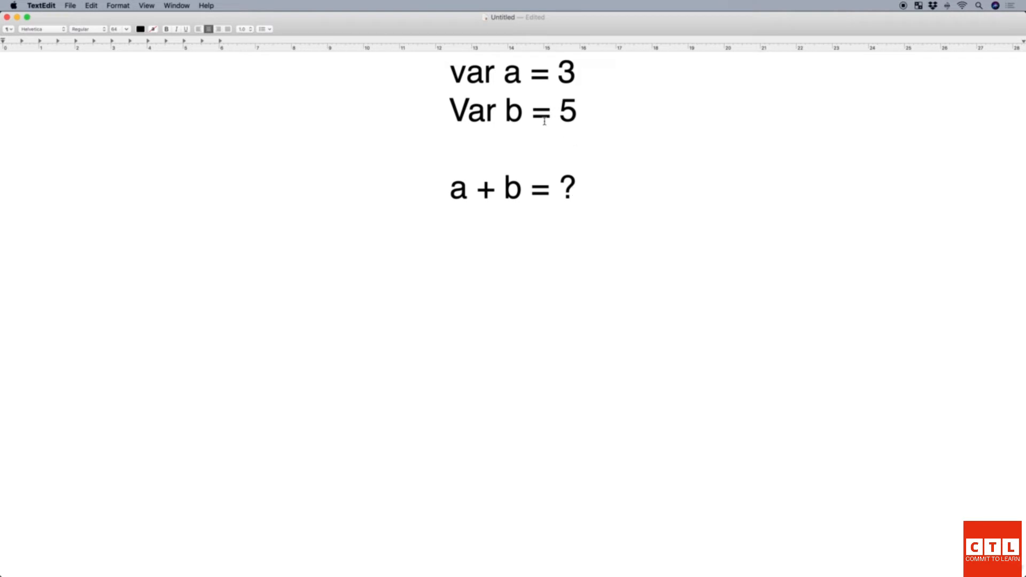
Change the value of variable a on the first line to 4.
{"action": "left_click", "coordinate": [583, 77]}
{"action": "key", "text": "BackSpace"}
{"action": "type", "text": "4"}
Switch to Excel, add the two numbers in cell A3 with the formula =a1+a2, and center that cell.
{"action": "key", "text": "super+Tab"}
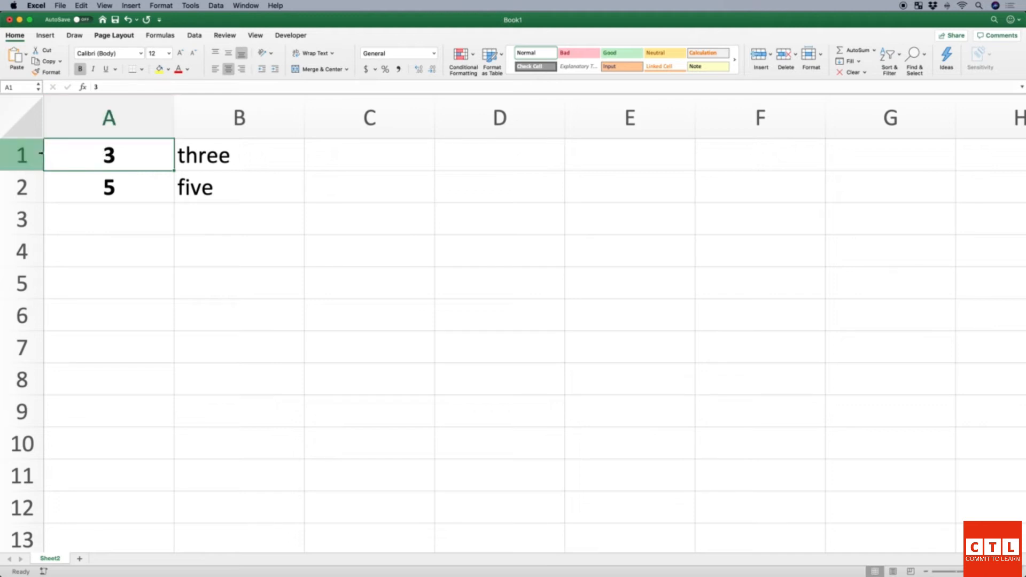
{"action": "left_click", "coordinate": [90, 186]}
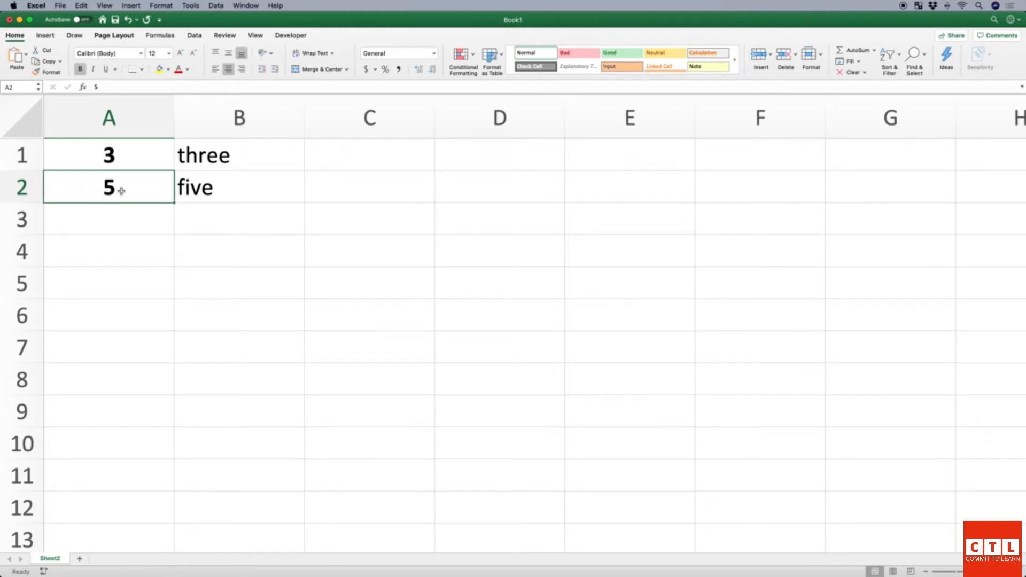
{"action": "left_click", "coordinate": [122, 224]}
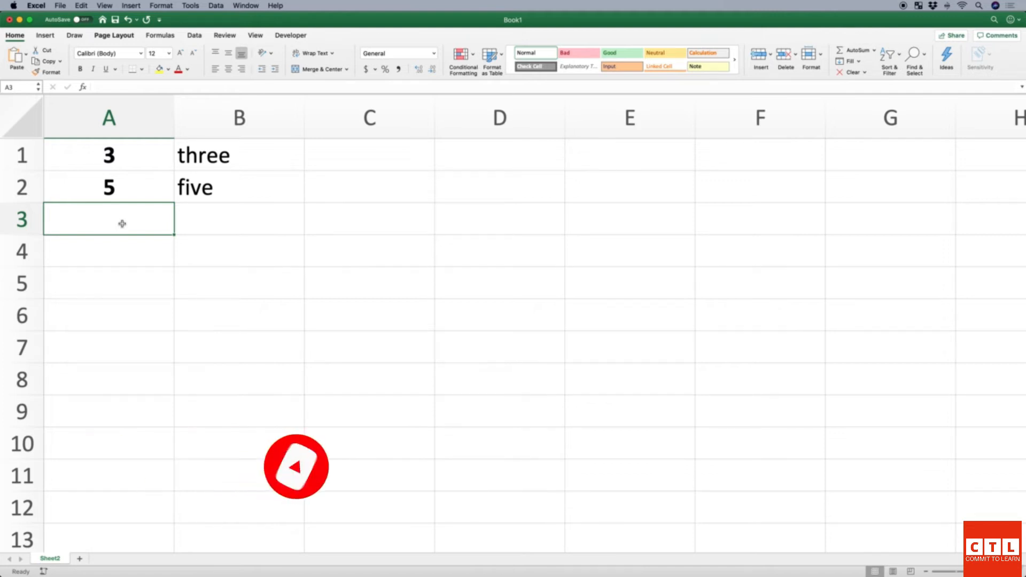
{"action": "type", "text": "="}
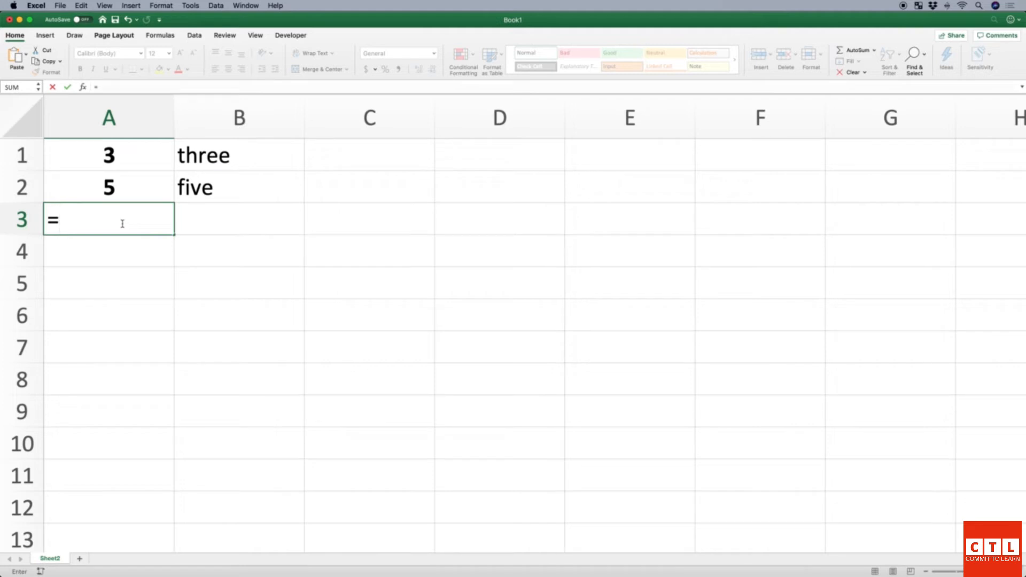
{"action": "type", "text": "a1"}
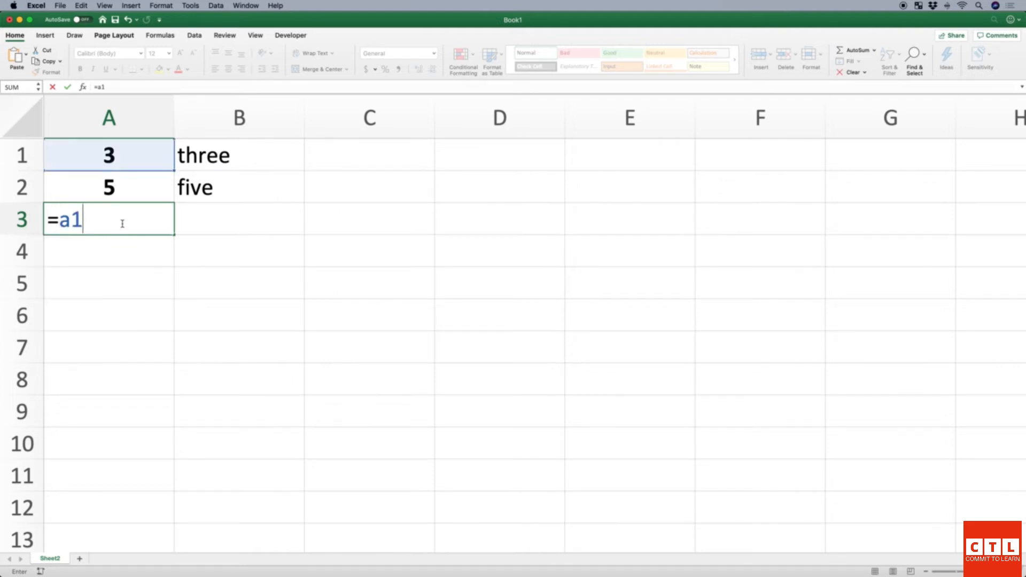
{"action": "type", "text": "+a2"}
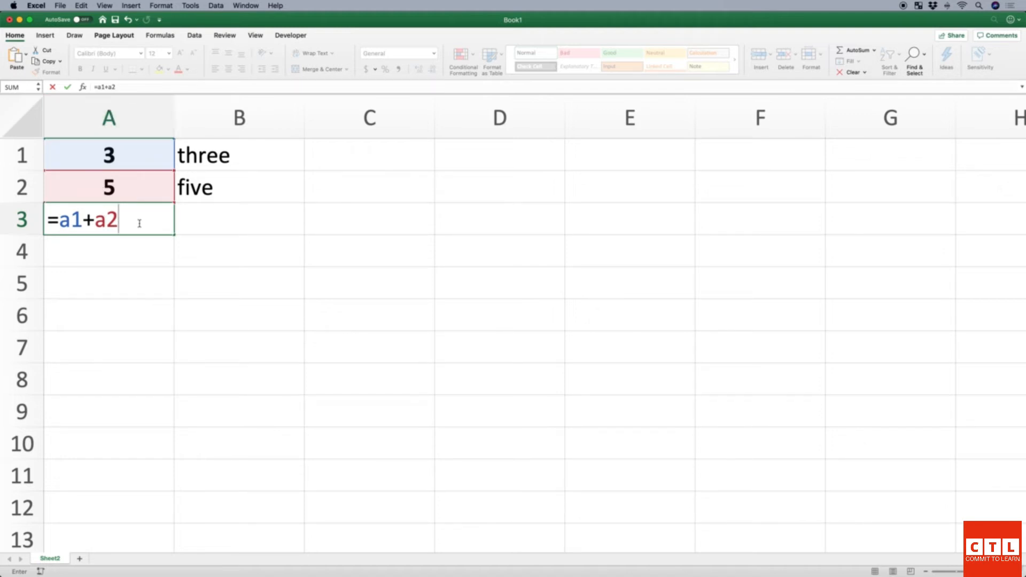
{"action": "key", "text": "Return"}
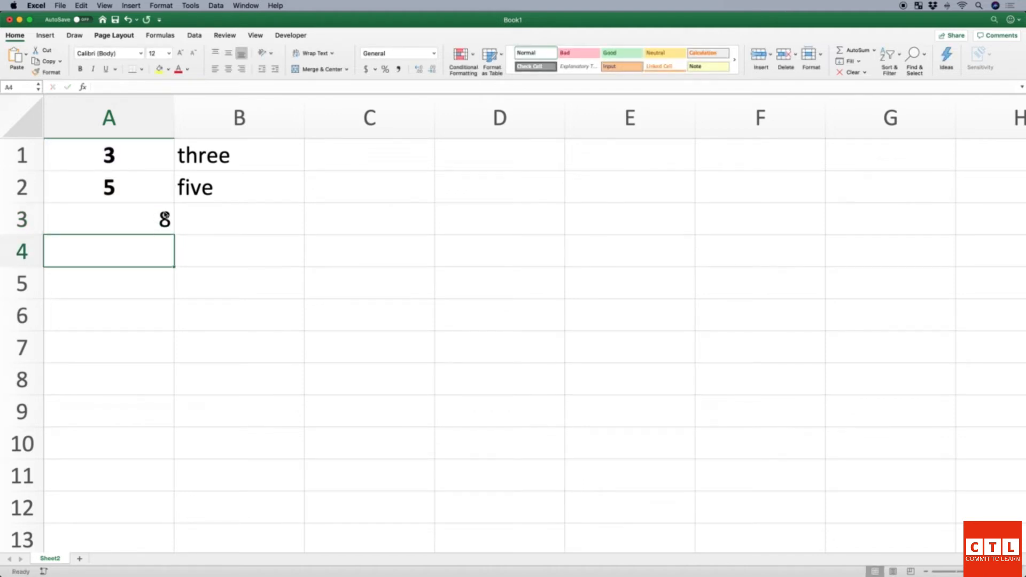
{"action": "left_click", "coordinate": [147, 223]}
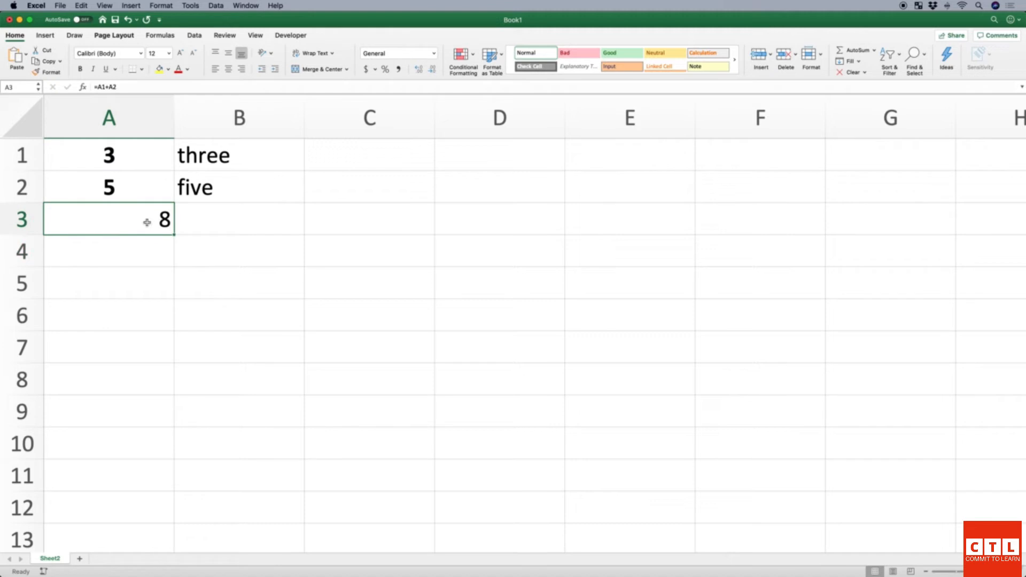
{"action": "left_click", "coordinate": [228, 70]}
Enter the formula =b1+b2 in cell B3 to try adding the two text cells above it.
{"action": "left_click", "coordinate": [222, 225]}
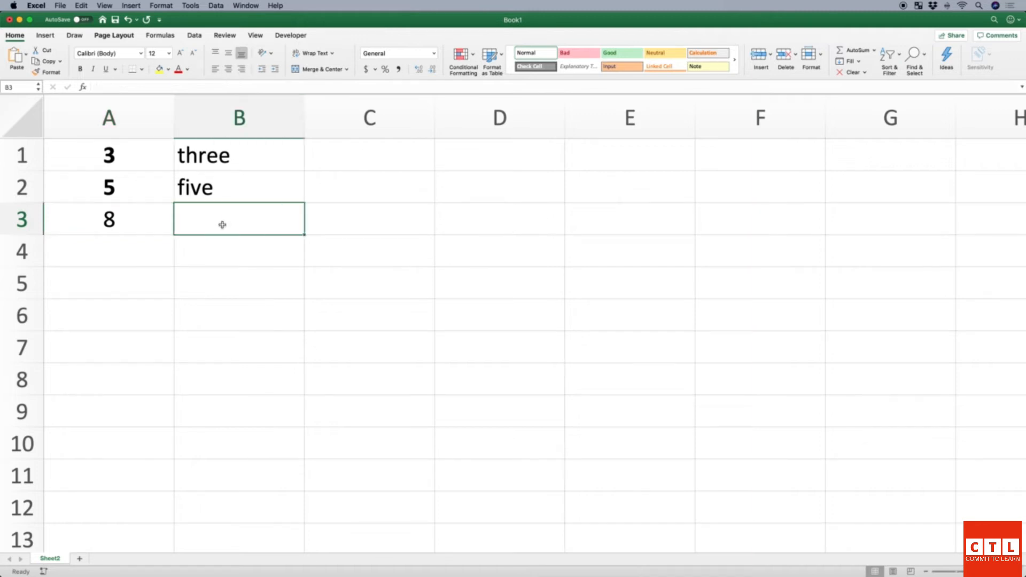
{"action": "type", "text": "=b1"}
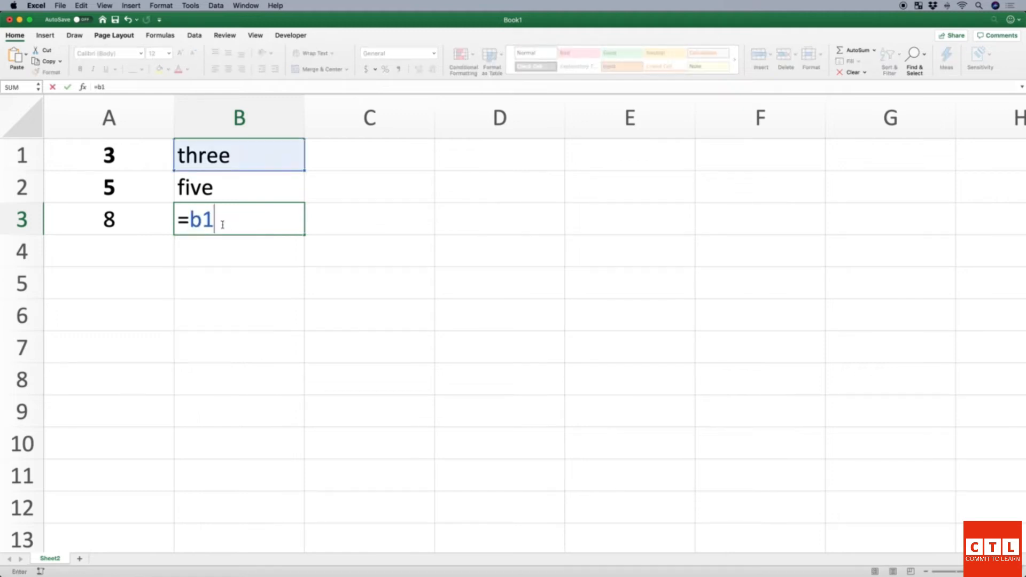
{"action": "type", "text": "+b2"}
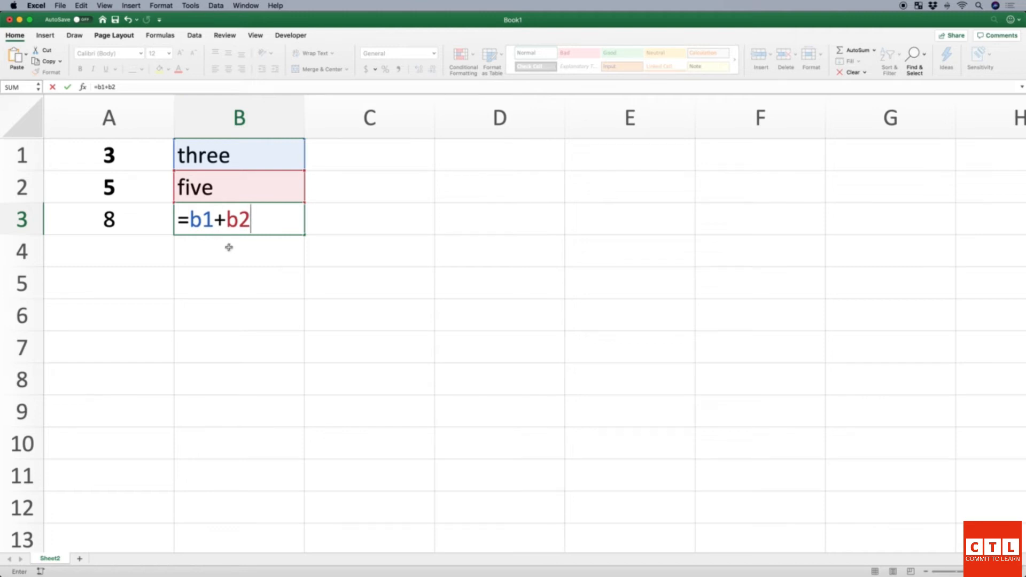
{"action": "key", "text": "Return"}
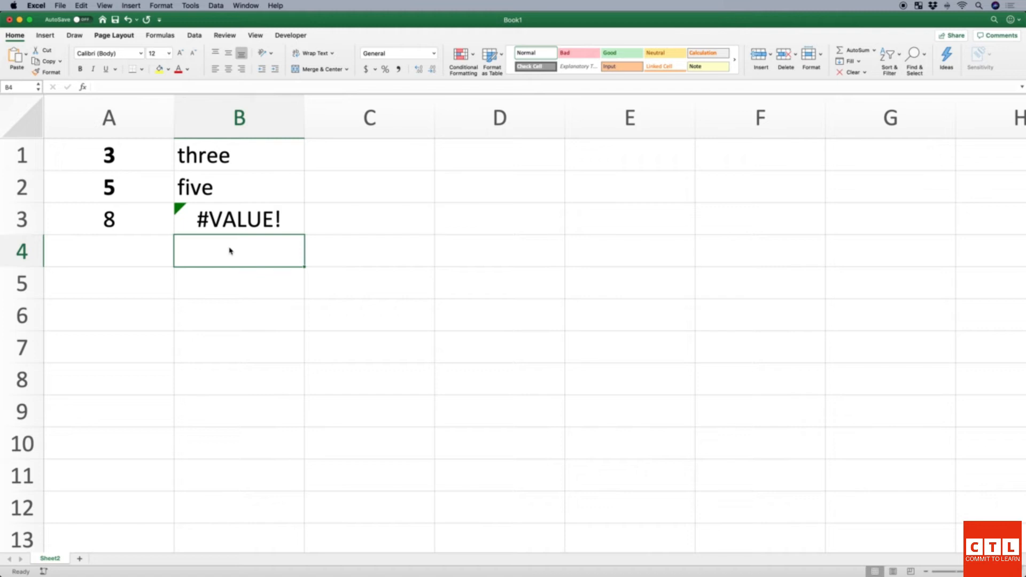
{"action": "left_click", "coordinate": [235, 218]}
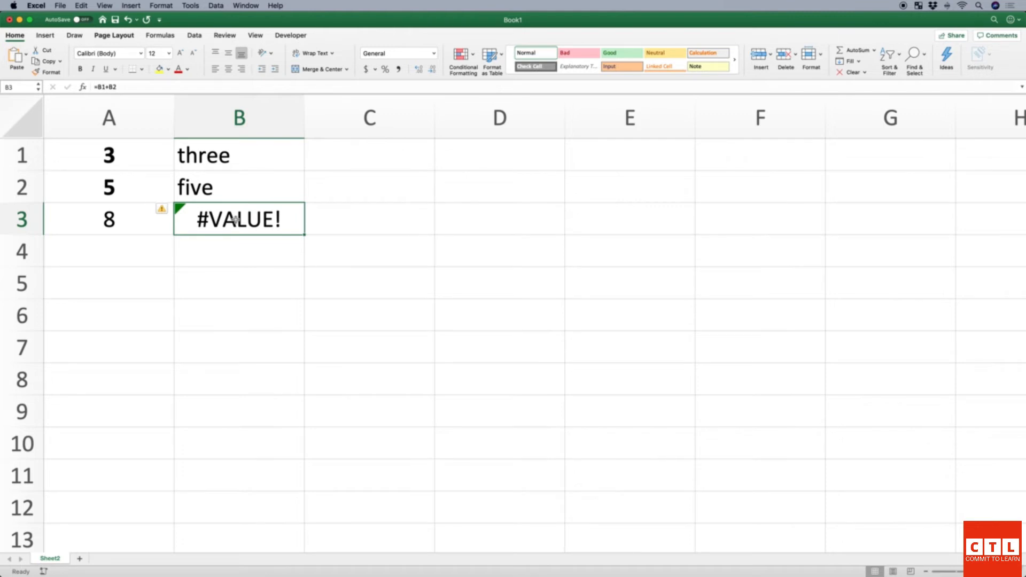
Replace the text in cell B1 with 4 and the text in cell B2 with 6.
{"action": "left_click", "coordinate": [236, 159]}
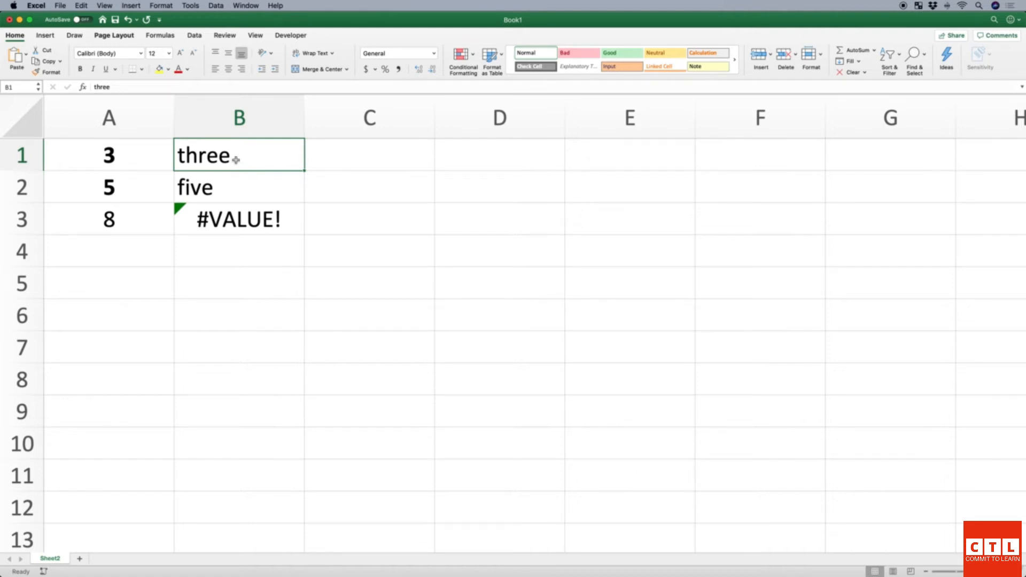
{"action": "type", "text": "4"}
{"action": "key", "text": "Return"}
{"action": "type", "text": "6"}
{"action": "key", "text": "Return"}
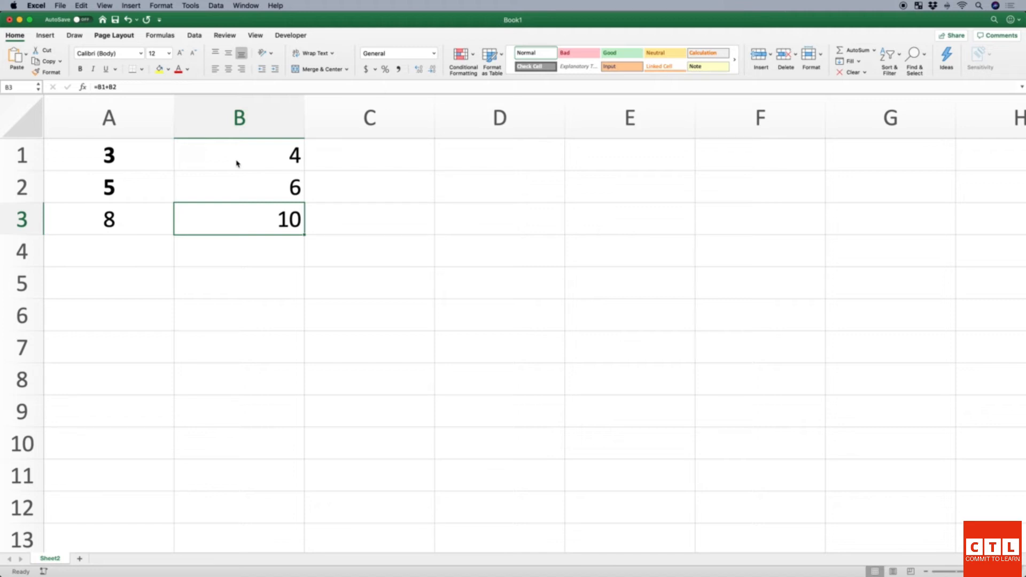
{"action": "key", "text": "Right"}
{"action": "key", "text": "Right"}
{"action": "key", "text": "Left"}
{"action": "key", "text": "Left"}
{"action": "key", "text": "Left"}
{"action": "key", "text": "Down"}
{"action": "key", "text": "Down"}
{"action": "left_click", "coordinate": [148, 162]}
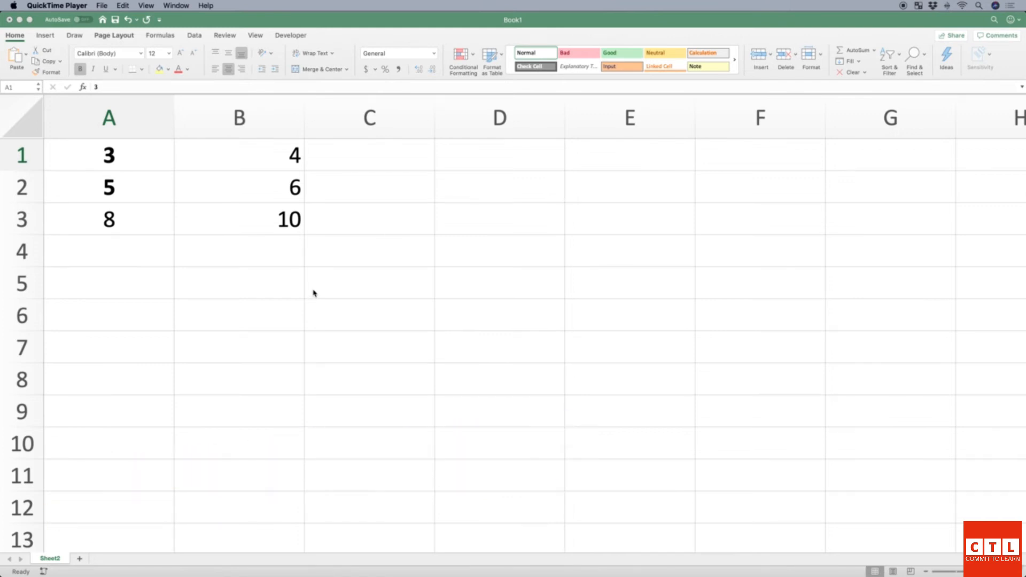
Add a new blank worksheet to the workbook and permanently delete Sheet2.
{"action": "left_click", "coordinate": [80, 561]}
{"action": "left_click", "coordinate": [80, 559]}
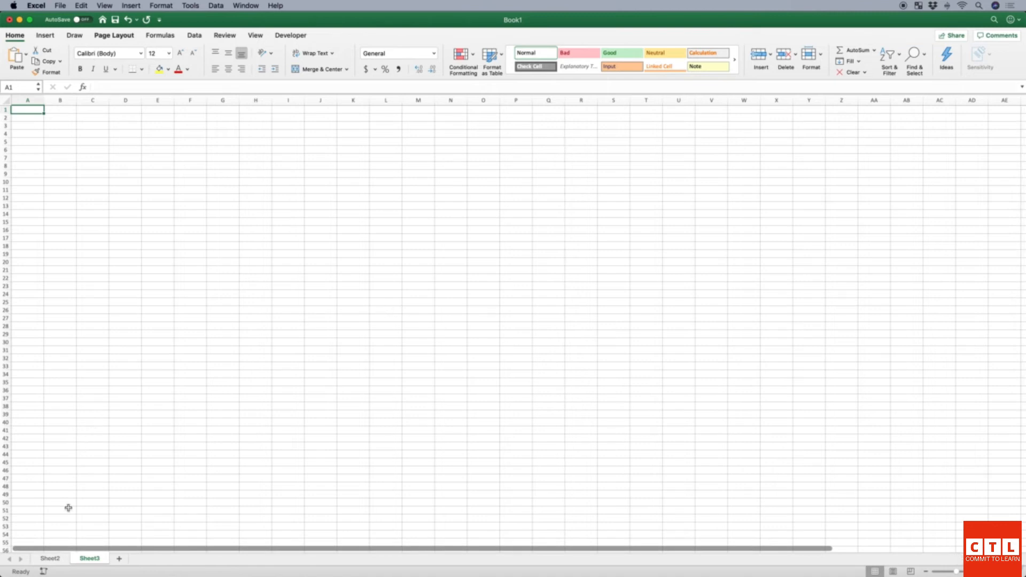
{"action": "left_click", "coordinate": [55, 559]}
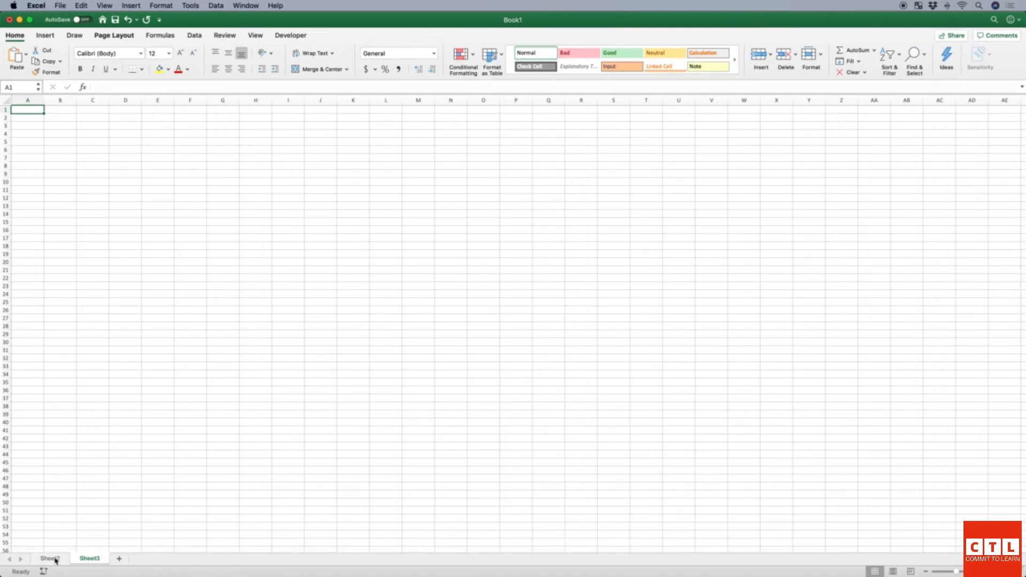
{"action": "right_click", "coordinate": [55, 559]}
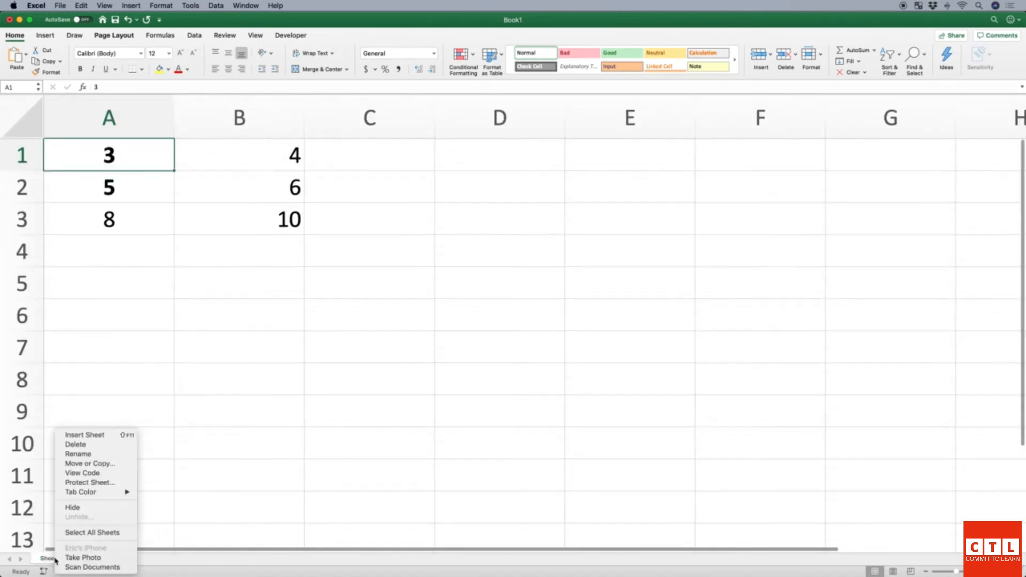
{"action": "left_click", "coordinate": [76, 449]}
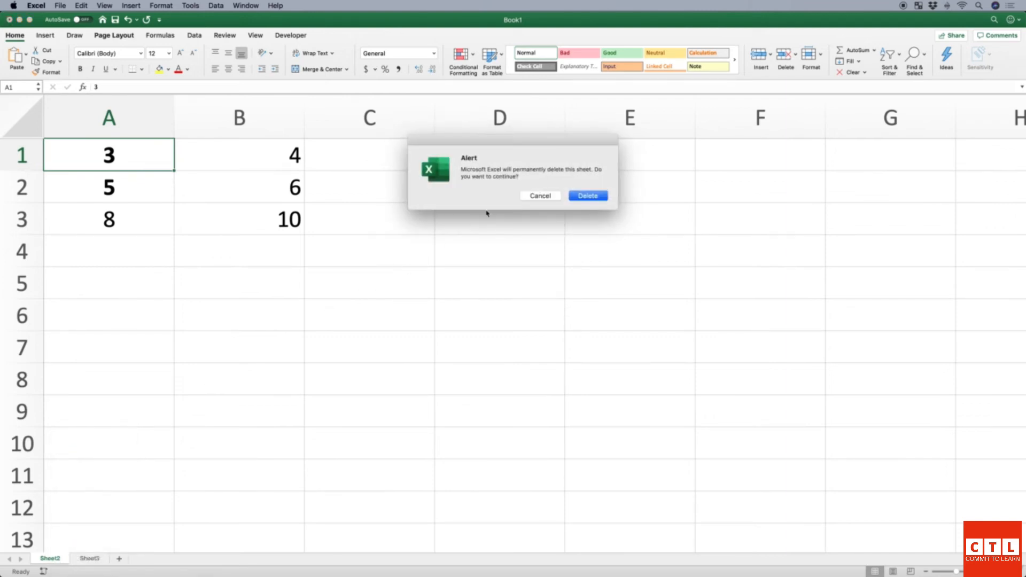
{"action": "left_click", "coordinate": [592, 201]}
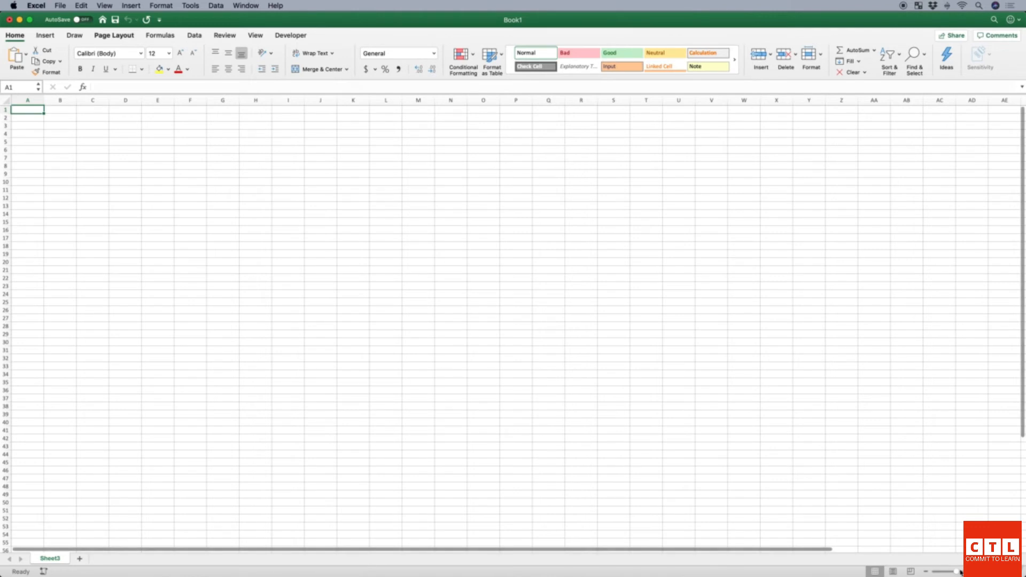
Enter 3 in cell A1 of the new sheet and a formula in B1 that references it, =A1.
{"action": "left_click_drag", "start_coordinate": [957, 572], "coordinate": [983, 572]}
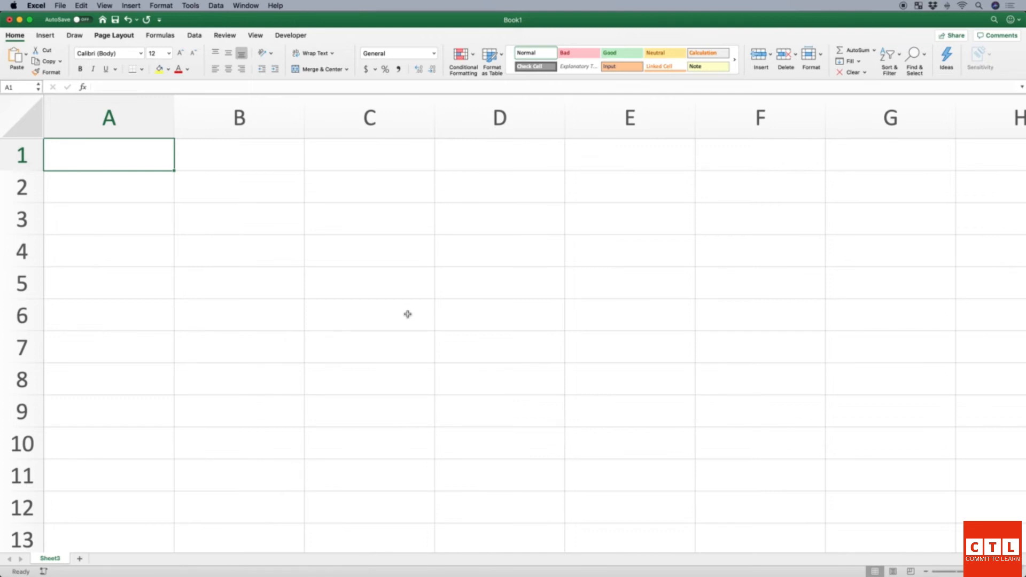
{"action": "type", "text": "3"}
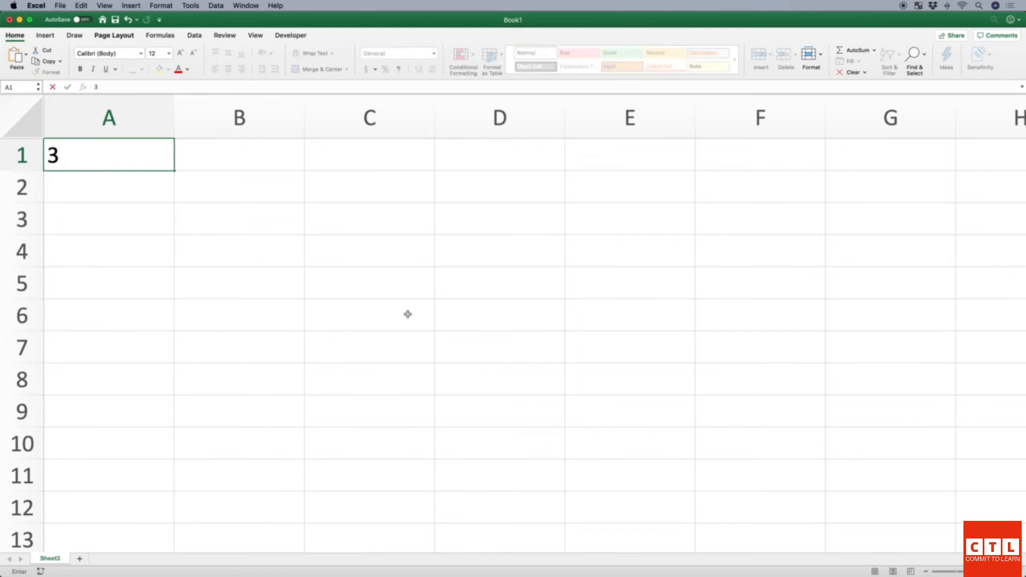
{"action": "key", "text": "Tab"}
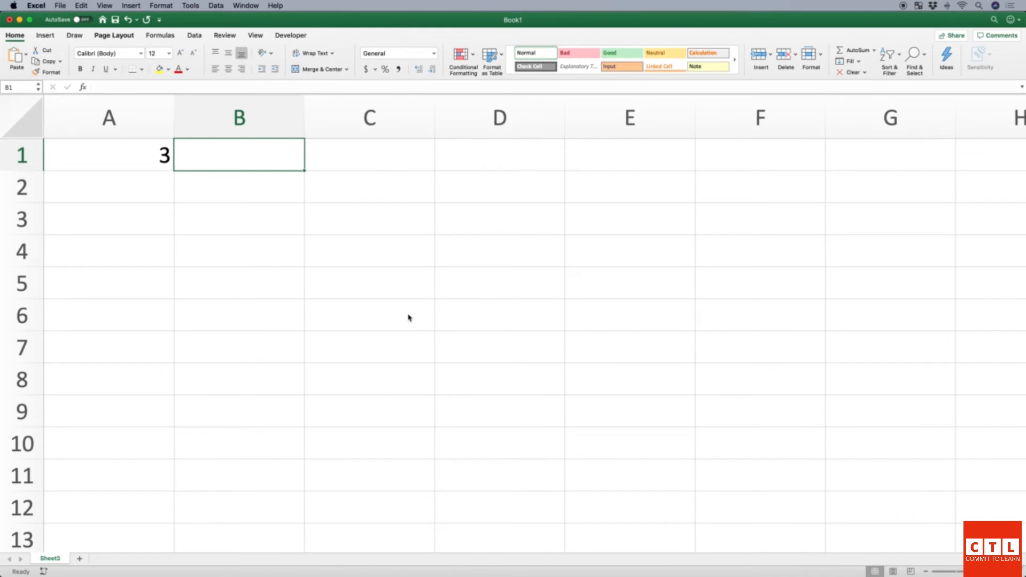
{"action": "type", "text": "="}
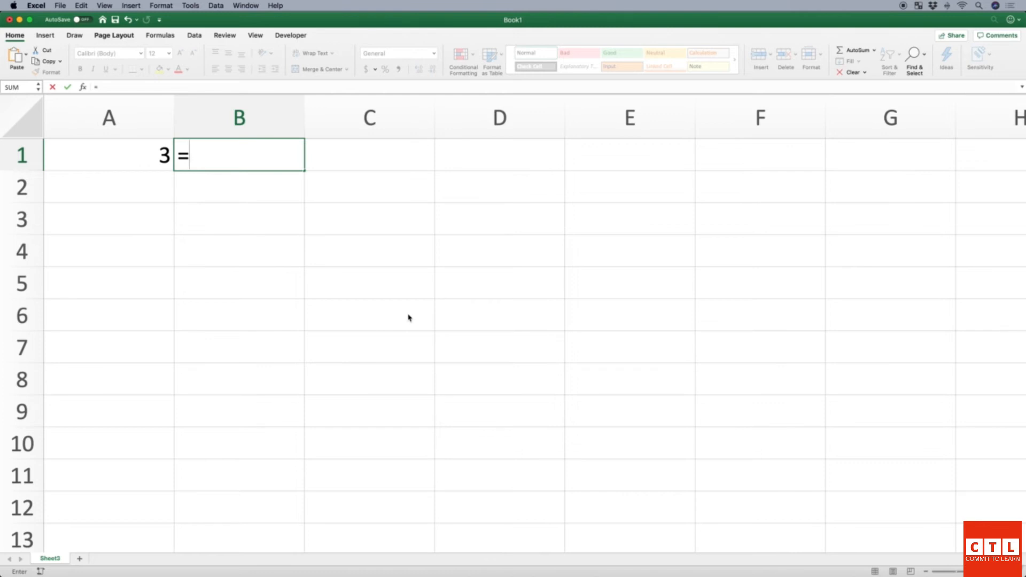
{"action": "key", "text": "Left"}
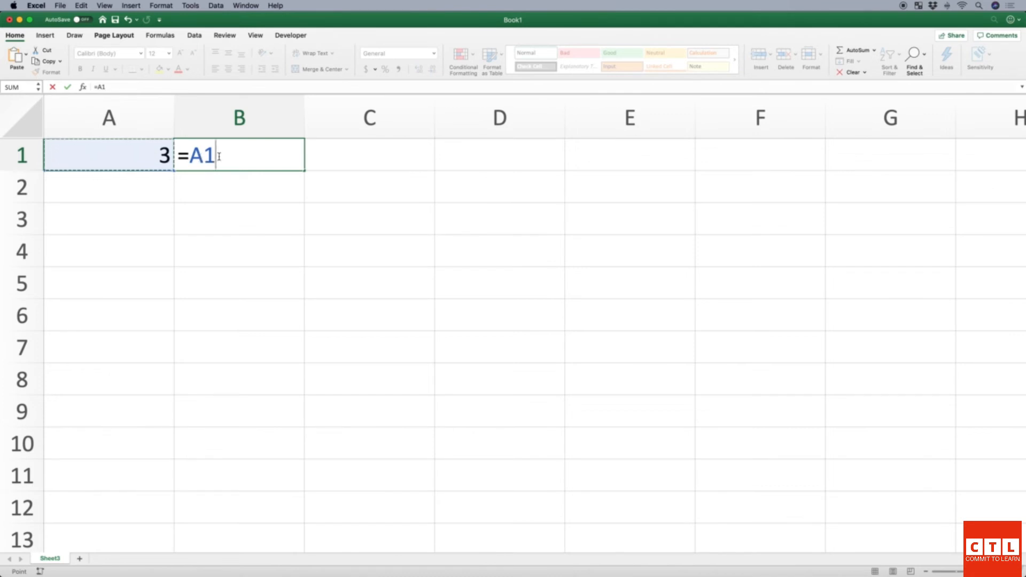
{"action": "key", "text": "Return"}
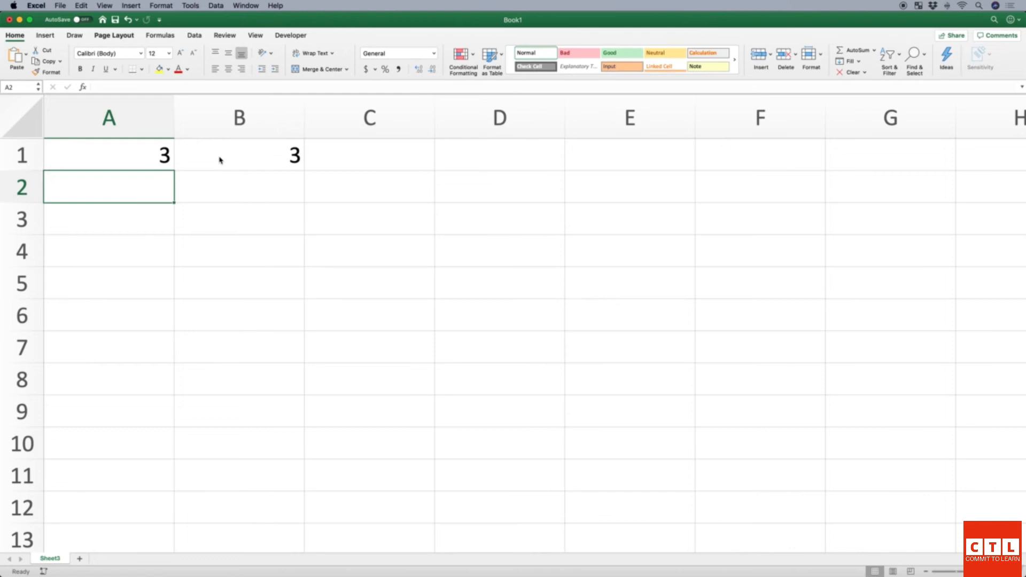
Change cell A1 to 5 and check the linked cell B1.
{"action": "key", "text": "Up"}
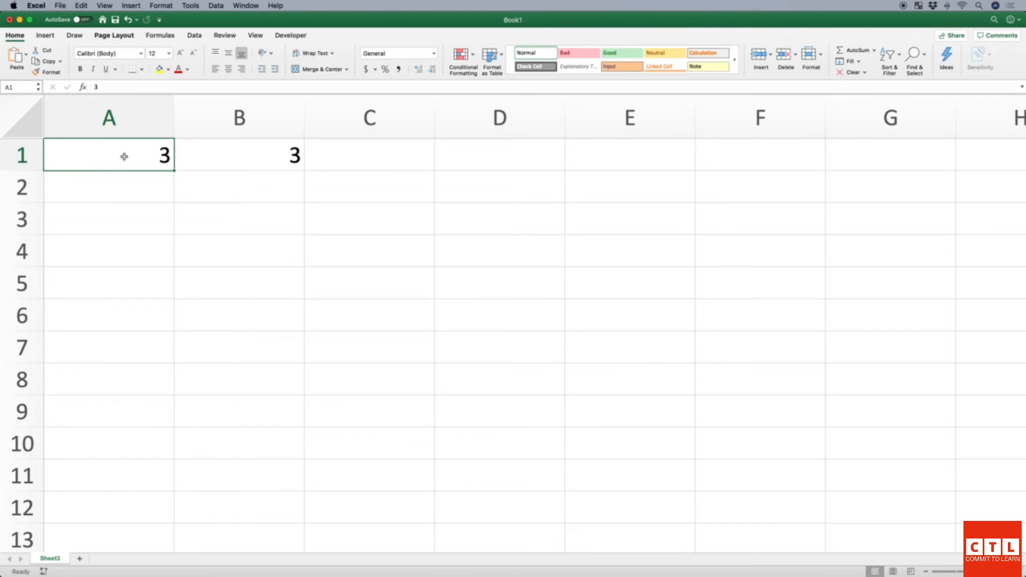
{"action": "left_click", "coordinate": [223, 155]}
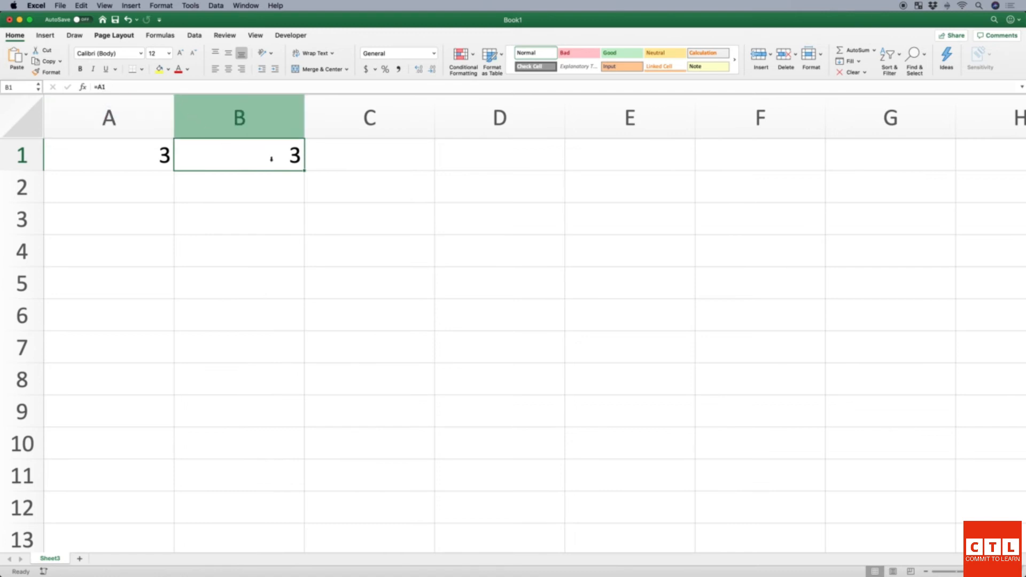
{"action": "left_click", "coordinate": [142, 155]}
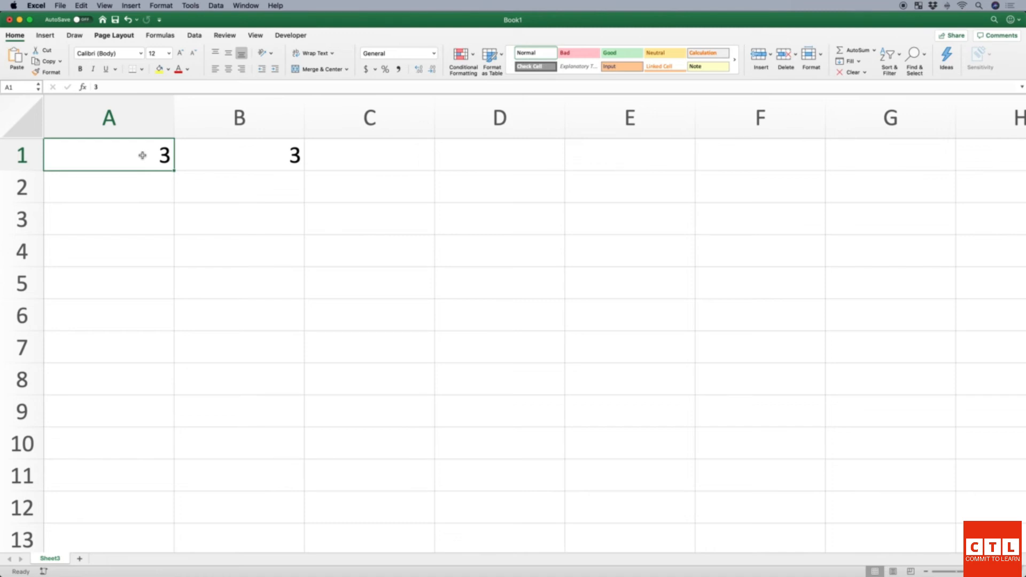
{"action": "type", "text": "5"}
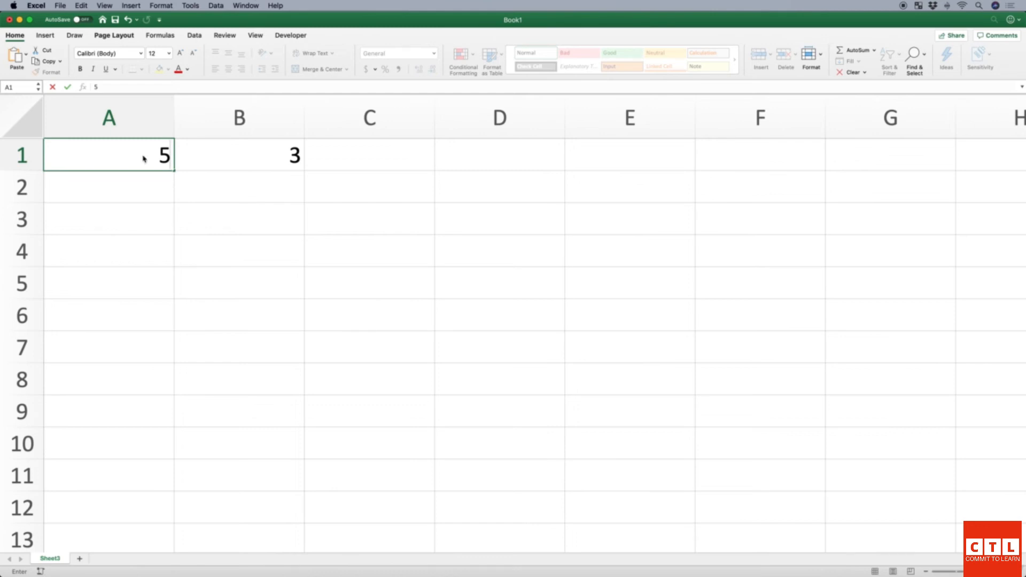
{"action": "key", "text": "Return"}
{"action": "key", "text": "Right"}
{"action": "key", "text": "Up"}
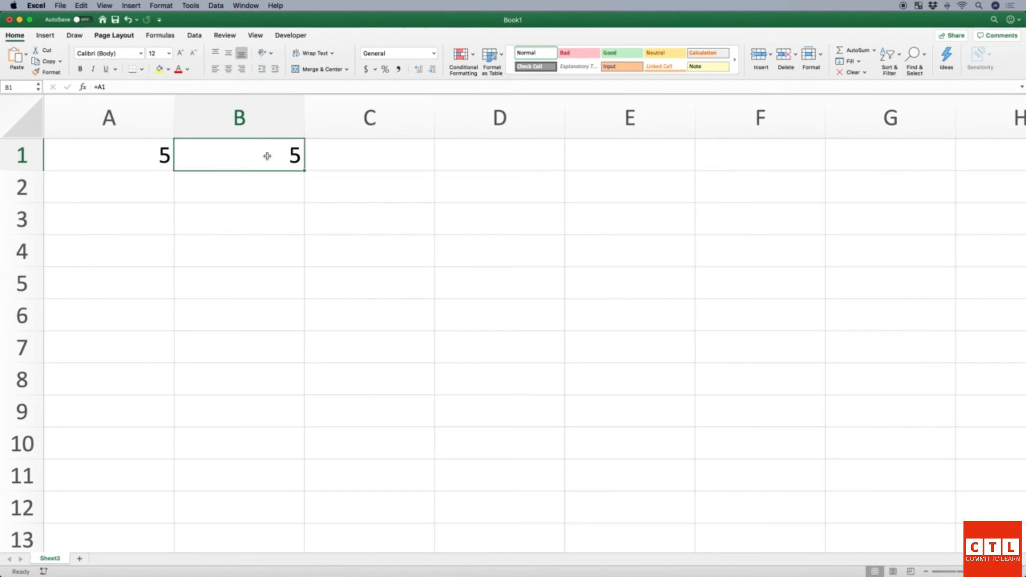
Enter the text 'relative cell reference' in cell A3 and the number 25 in cell A5.
{"action": "left_click", "coordinate": [148, 217]}
{"action": "type", "text": "relative cell reference"}
{"action": "key", "text": "Return"}
{"action": "key", "text": "Return"}
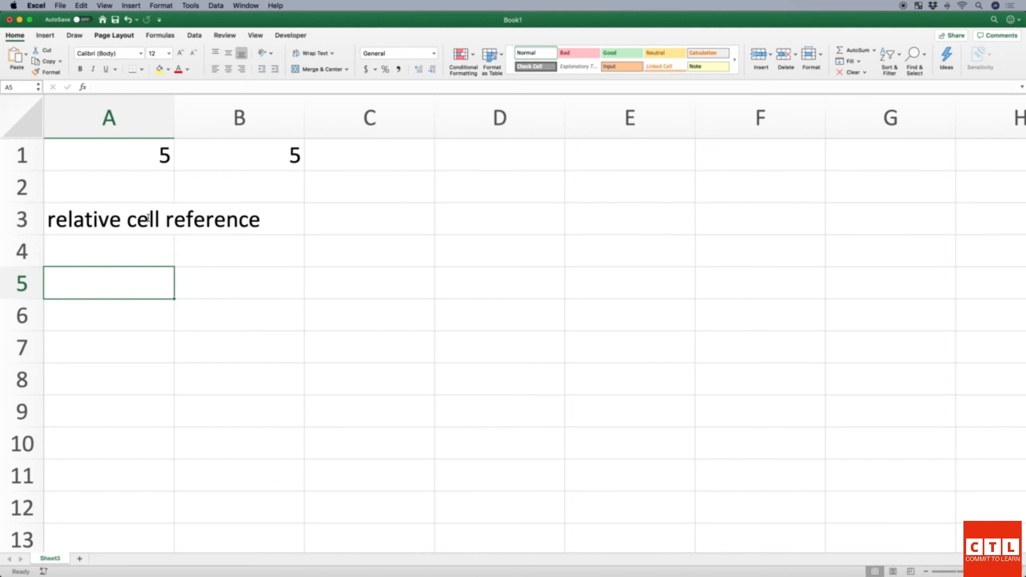
{"action": "type", "text": "25"}
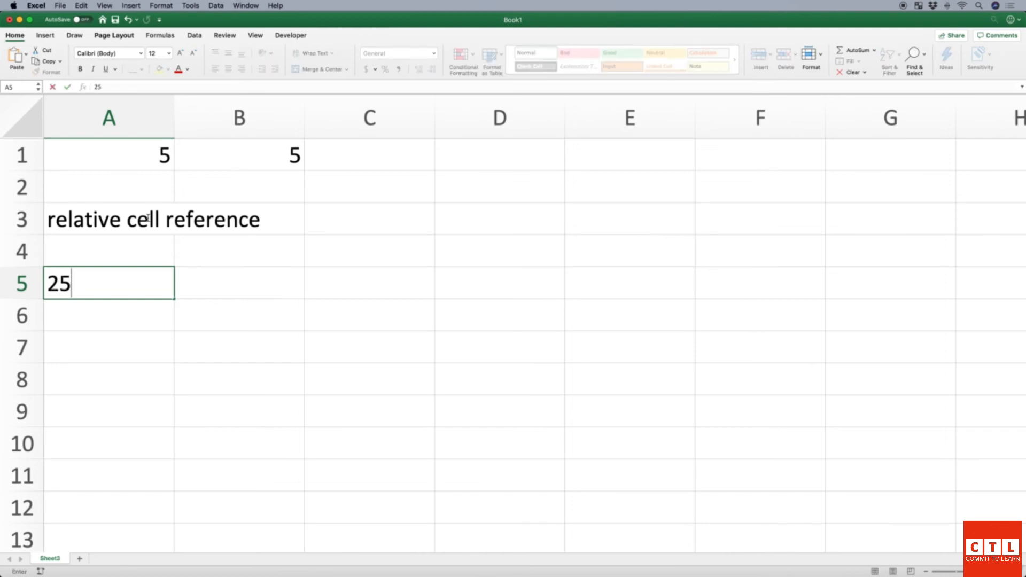
{"action": "key", "text": "Return"}
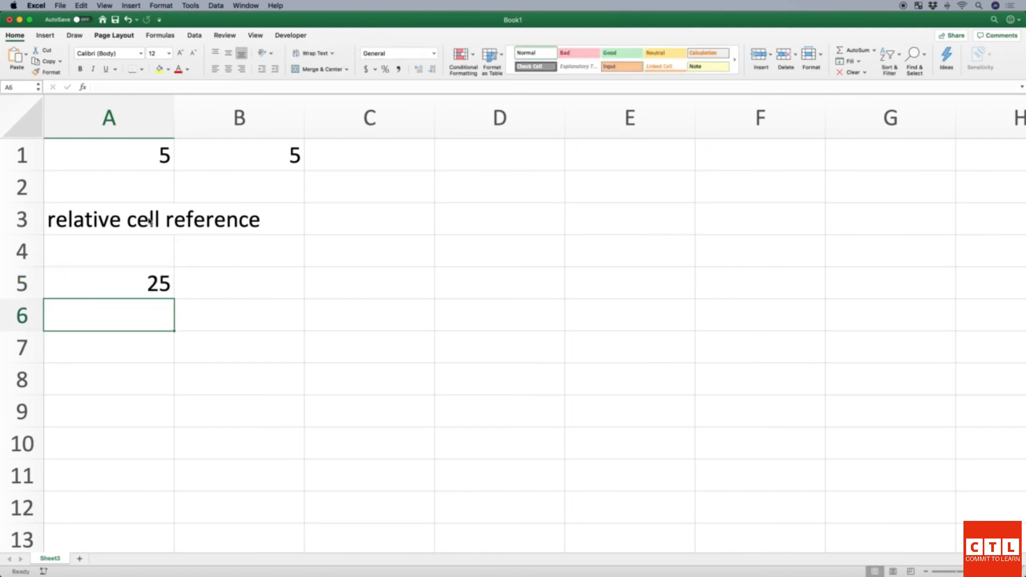
Enter 32 in cell A6 and the formula =A5 in cell C5.
{"action": "type", "text": "32"}
{"action": "key", "text": "Return"}
{"action": "key", "text": "Right"}
{"action": "key", "text": "Right"}
{"action": "key", "text": "Up"}
{"action": "key", "text": "Up"}
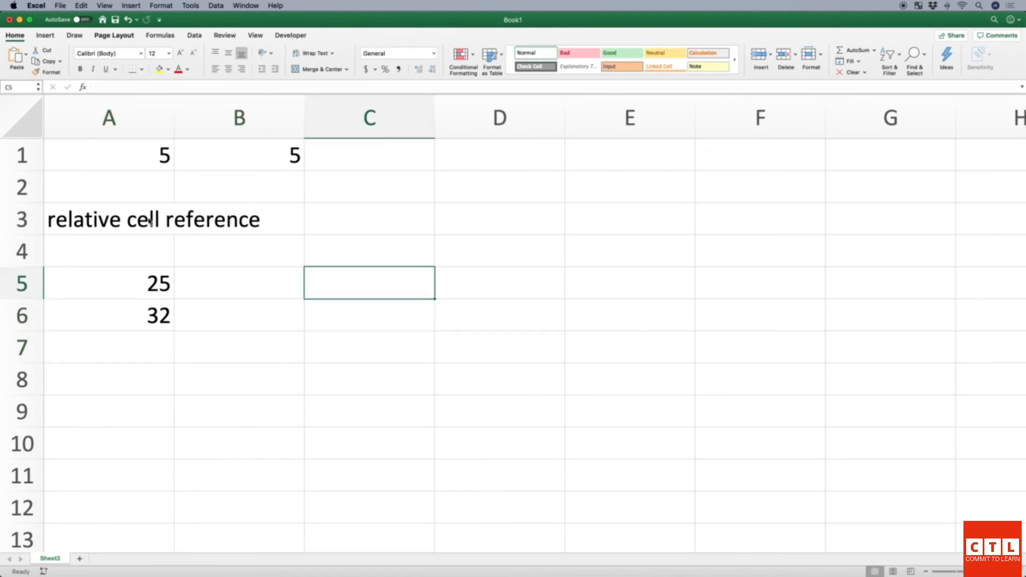
{"action": "type", "text": "="}
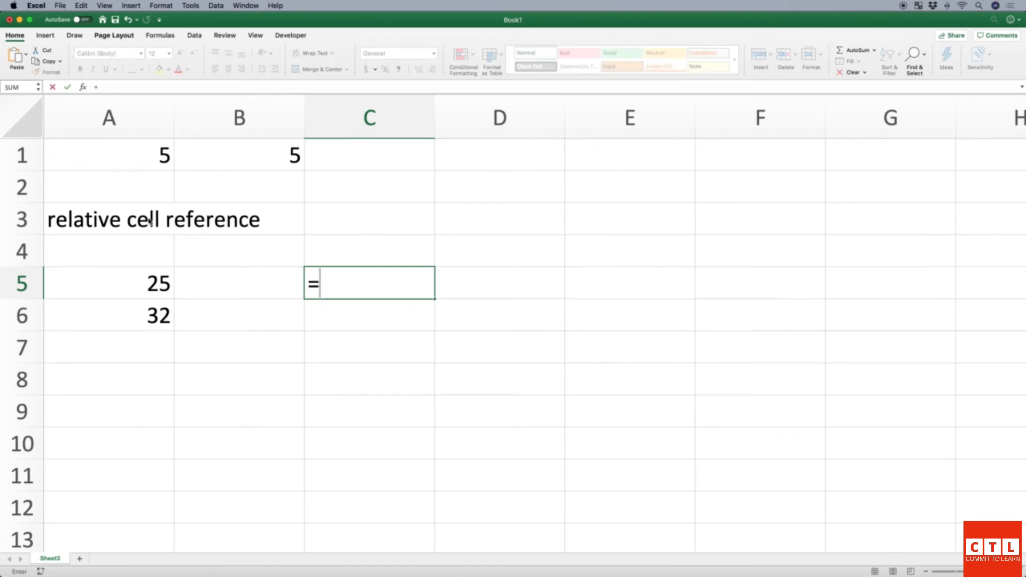
{"action": "key", "text": "Left"}
{"action": "key", "text": "Left"}
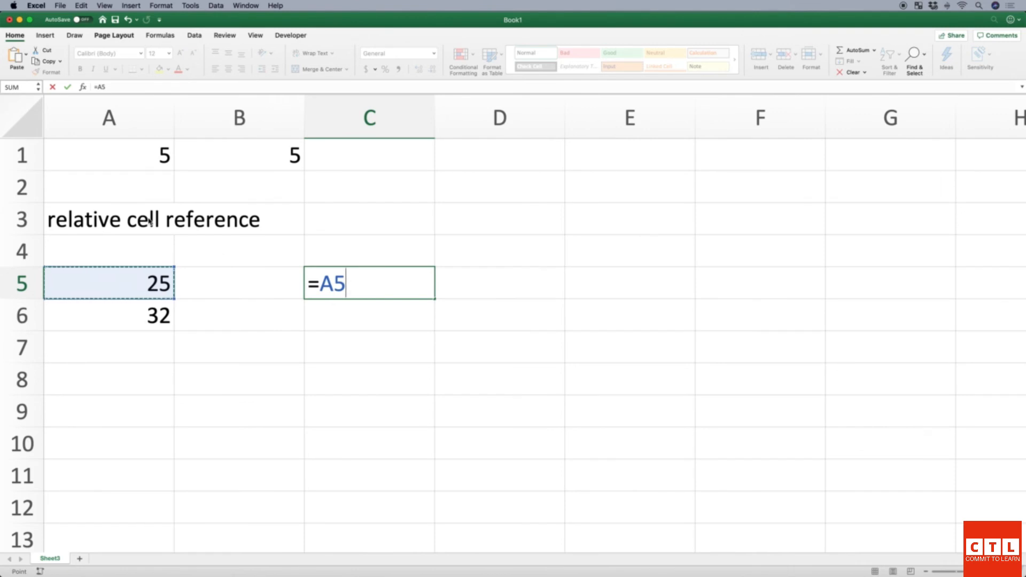
{"action": "key", "text": "Return"}
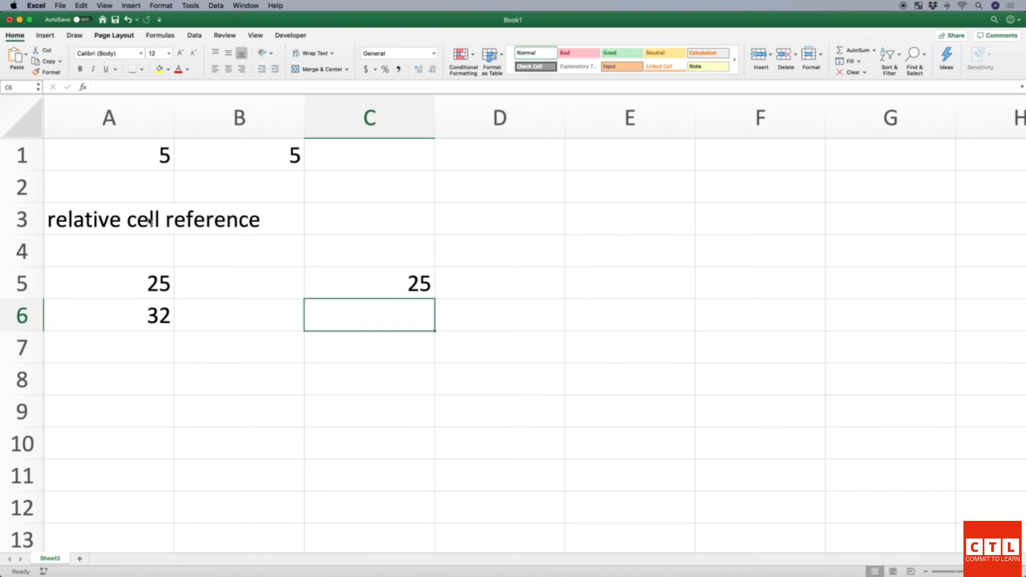
Enter the formula =A6 in cell C6 to reference the number in column A of the same row.
{"action": "type", "text": "="}
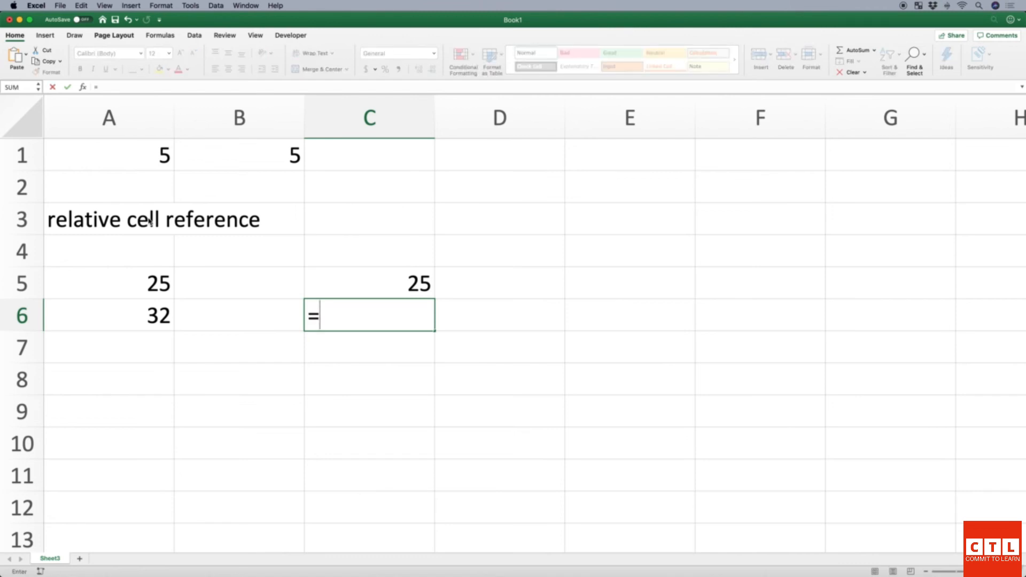
{"action": "type", "text": "a"}
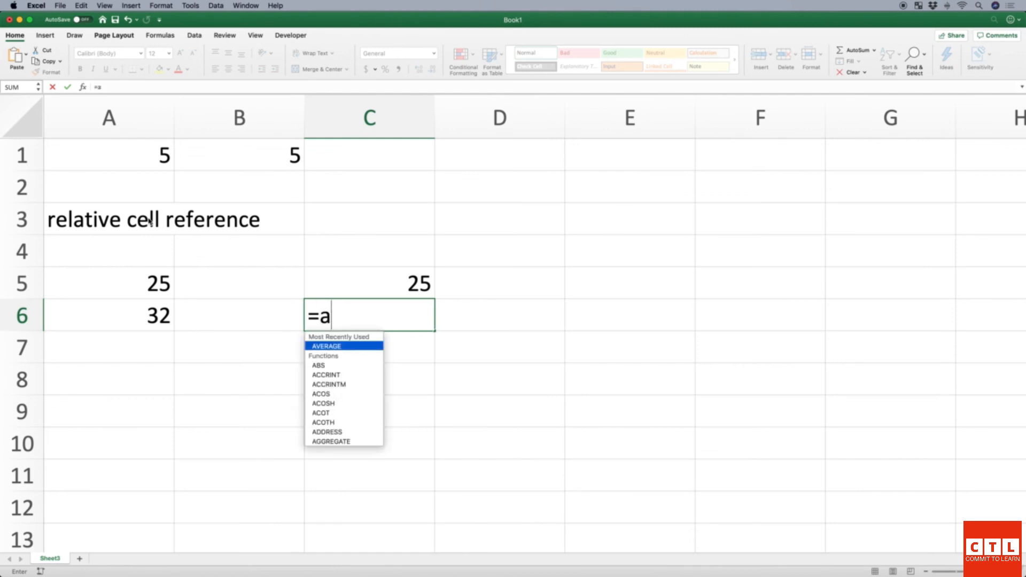
{"action": "type", "text": "6"}
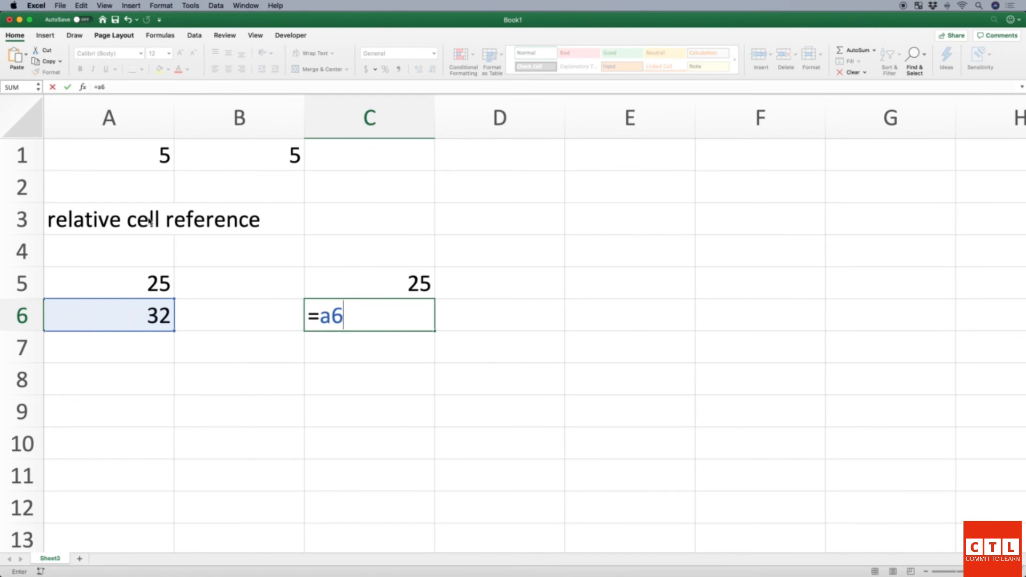
{"action": "key", "text": "Return"}
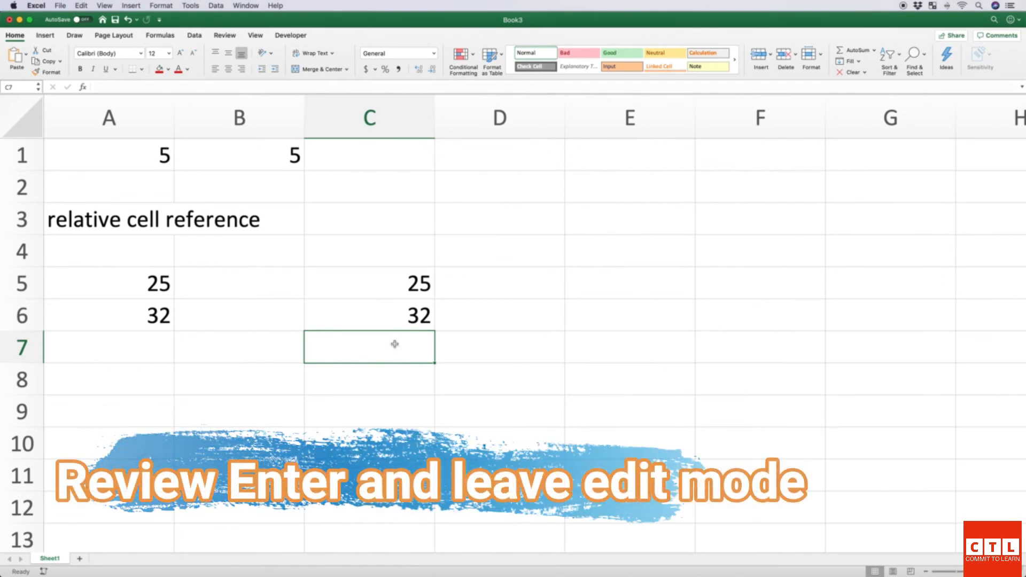
Open the formula in cell C6 for editing, commit it without changes and reselect the cell.
{"action": "key", "text": "Up"}
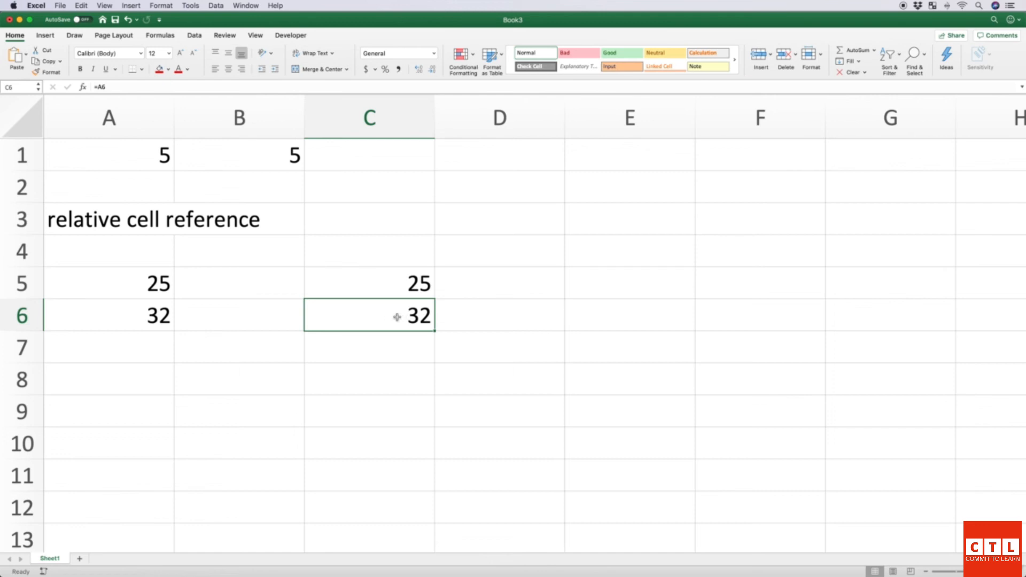
{"action": "left_click", "coordinate": [111, 86]}
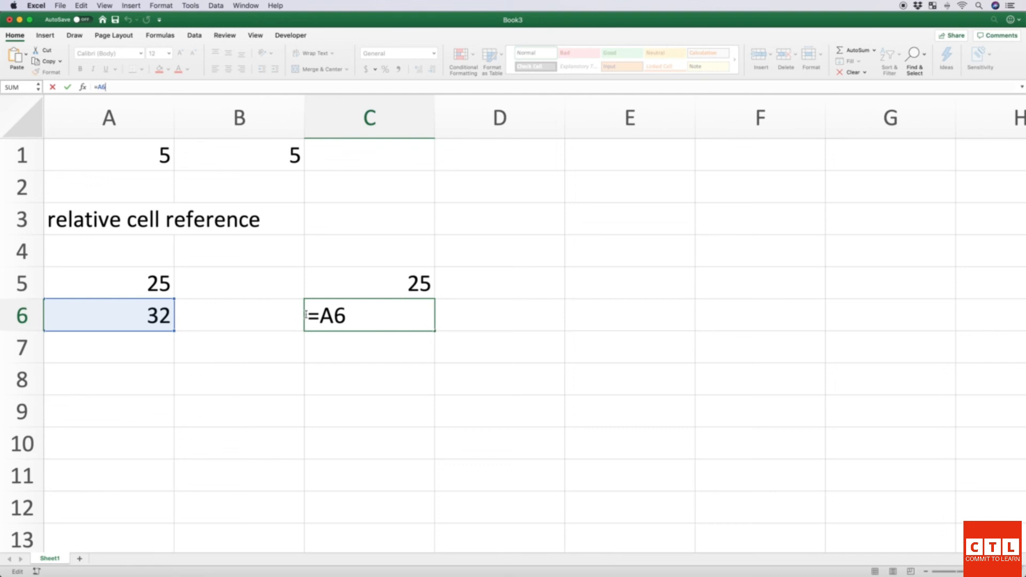
{"action": "key", "text": "Return"}
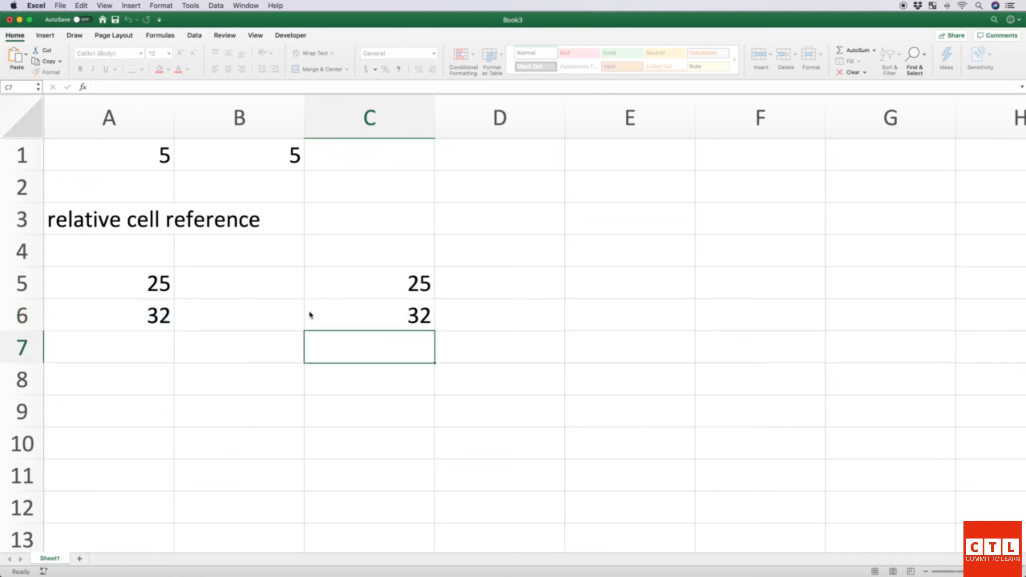
{"action": "left_click", "coordinate": [310, 315]}
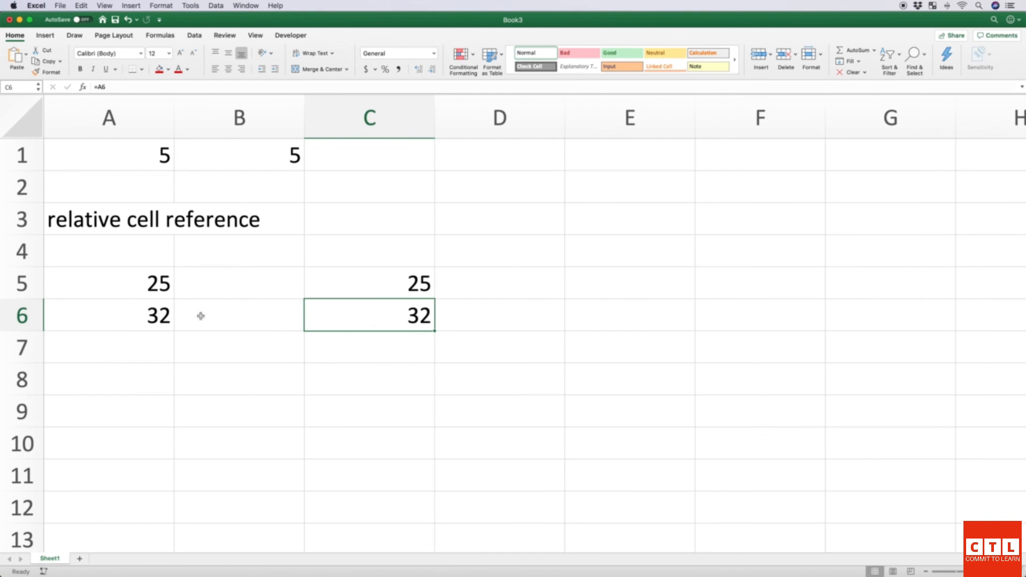
Open cell A6 for in-cell editing and cancel the edit.
{"action": "left_click", "coordinate": [143, 319]}
{"action": "double_click", "coordinate": [143, 319]}
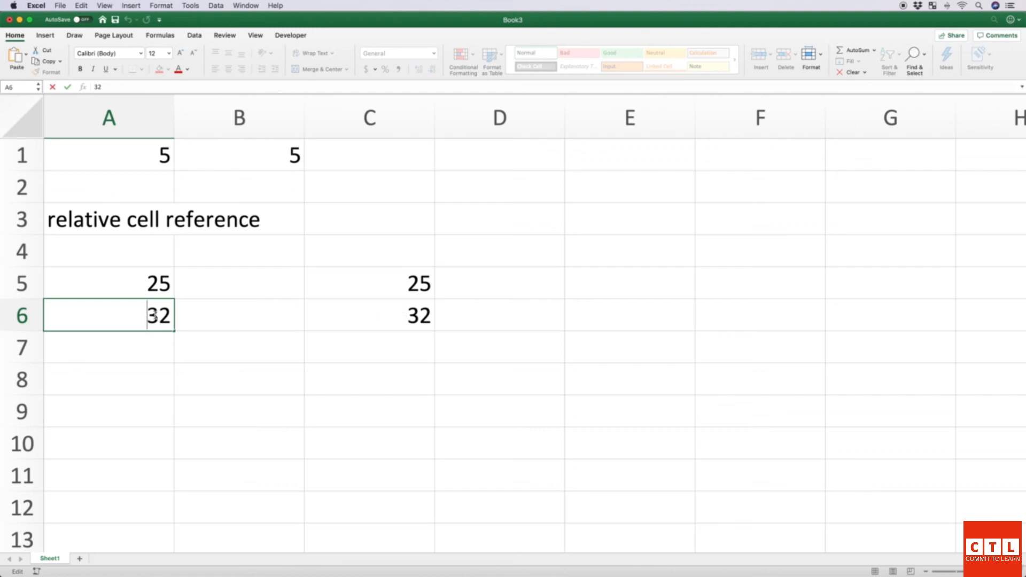
{"action": "key", "text": "Escape"}
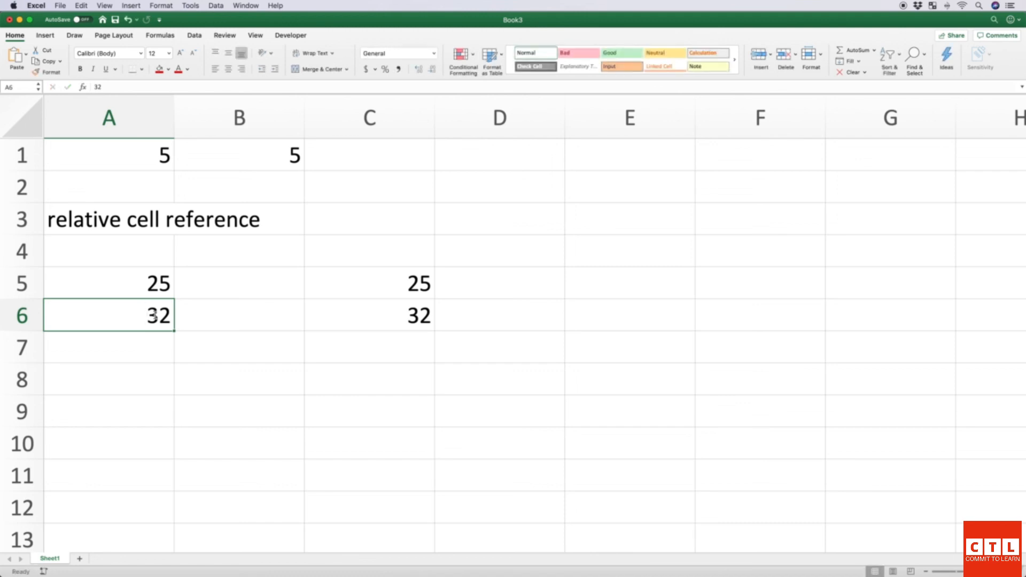
Select cell C6 again, enter edit mode on its formula and leave edit mode without altering the reference.
{"action": "left_click", "coordinate": [249, 321]}
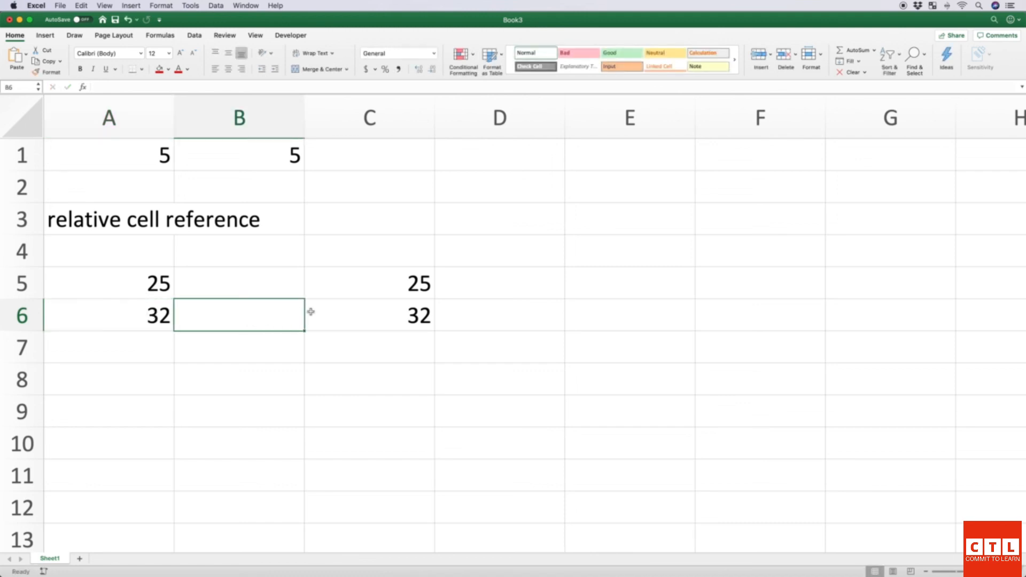
{"action": "left_click", "coordinate": [393, 319]}
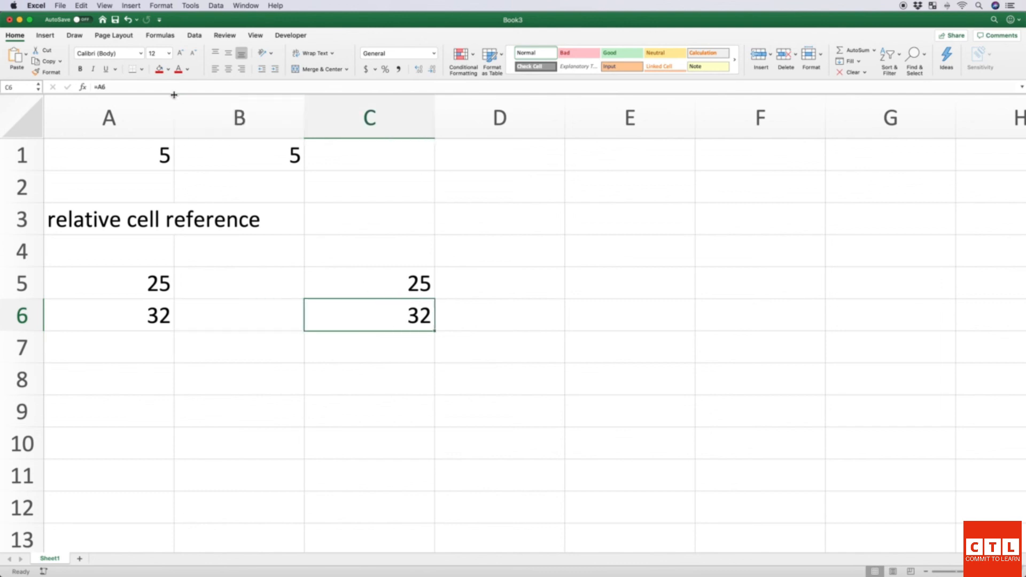
{"action": "left_click", "coordinate": [137, 87]}
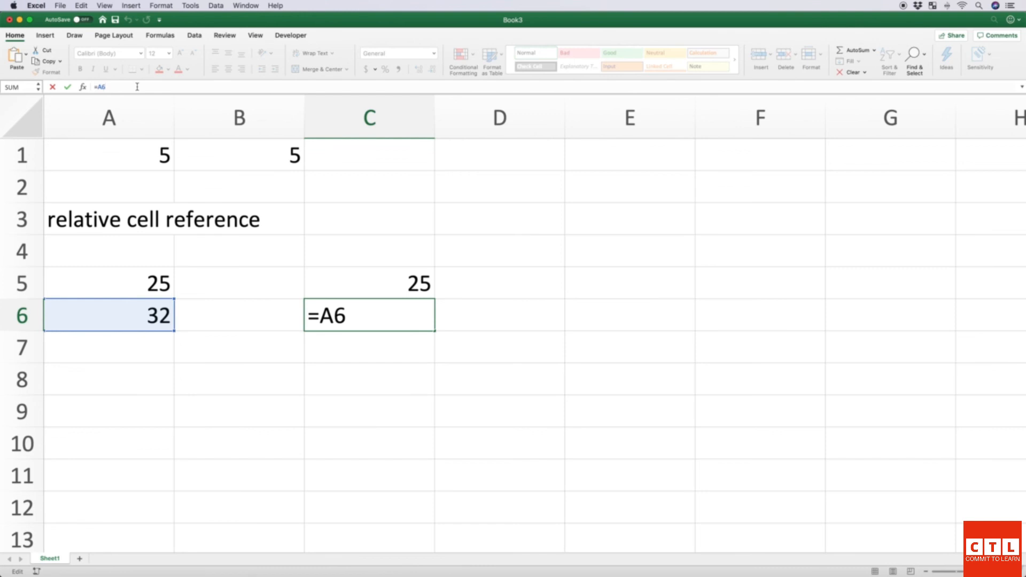
{"action": "key", "text": "Return"}
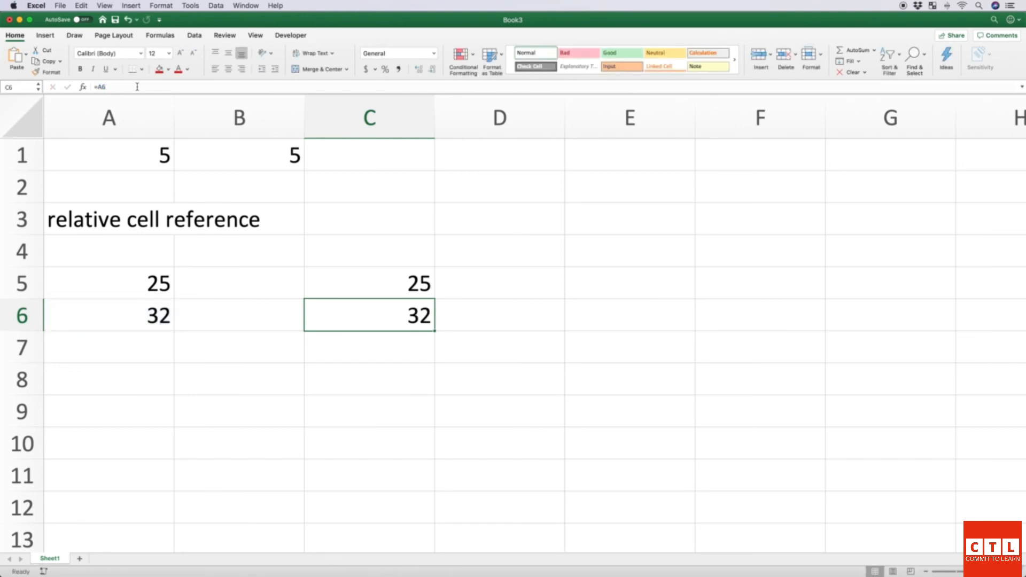
Edit the formula directly inside cell C6, replacing the row number with 6 so it reads =A6.
{"action": "double_click", "coordinate": [378, 313]}
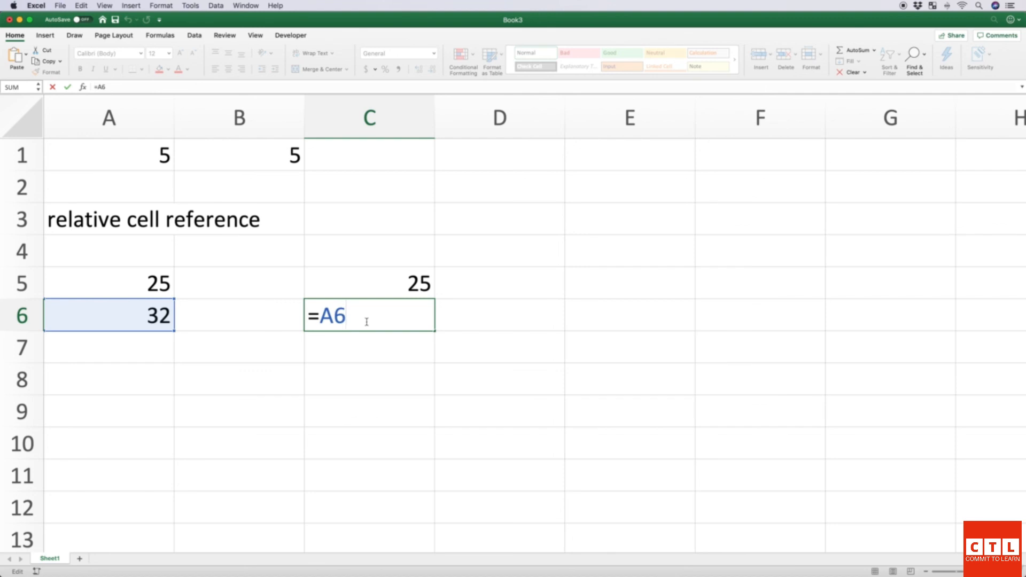
{"action": "key", "text": "BackSpace"}
{"action": "type", "text": "6"}
{"action": "key", "text": "Return"}
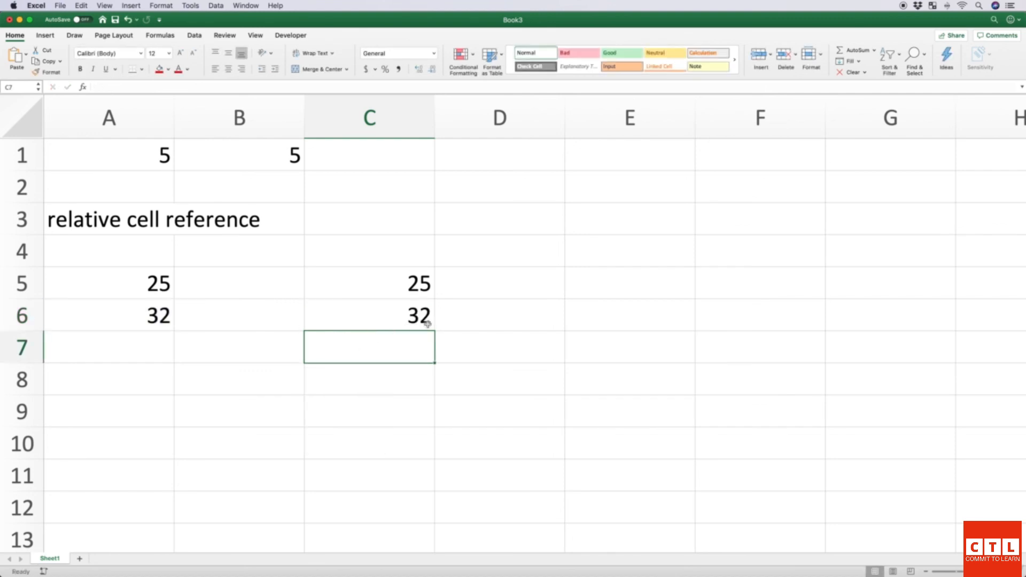
Put the formula of cell C6 into edit mode and exit by selecting cell C3.
{"action": "left_click", "coordinate": [385, 315]}
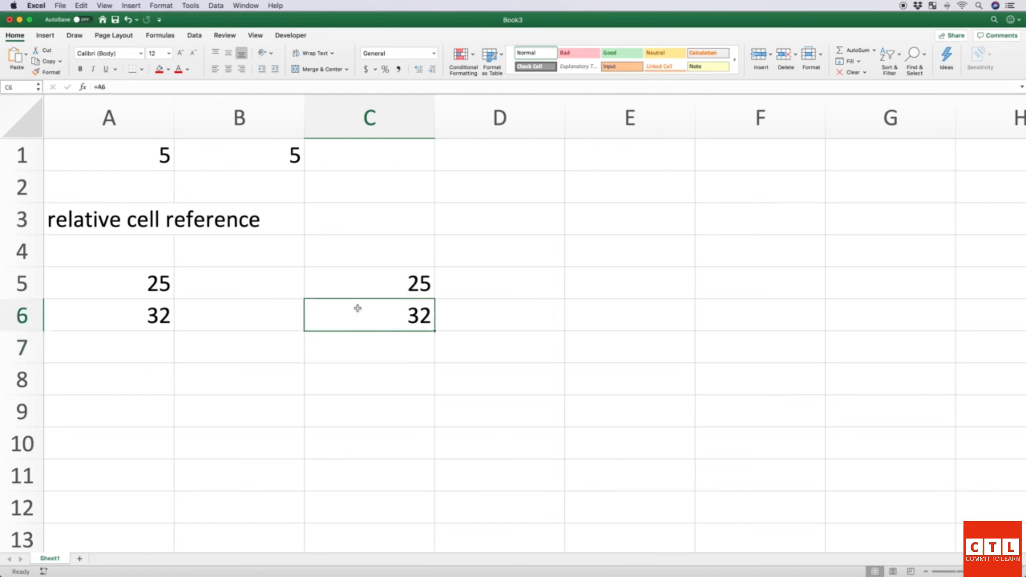
{"action": "left_click", "coordinate": [132, 86]}
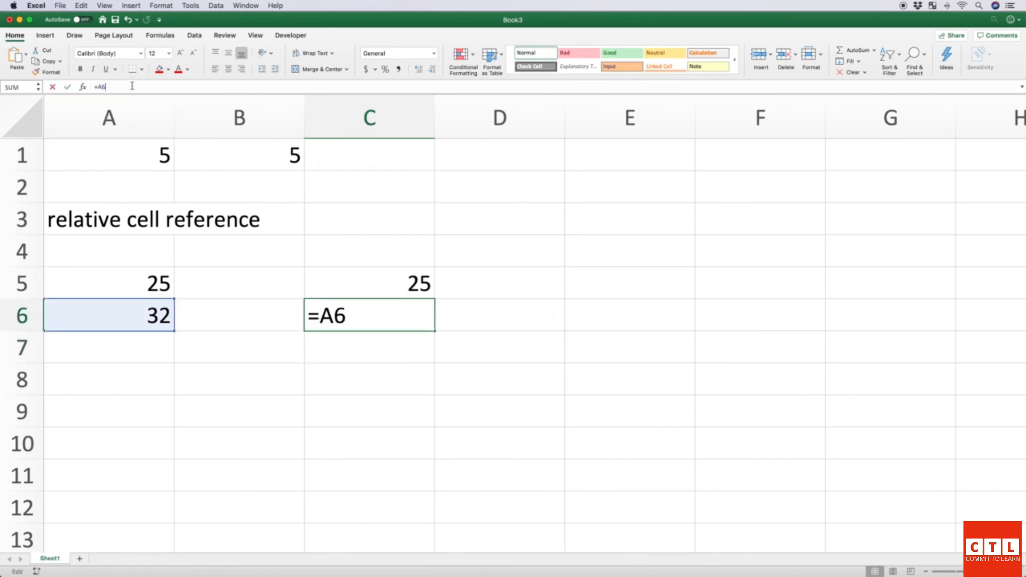
{"action": "left_click", "coordinate": [375, 220]}
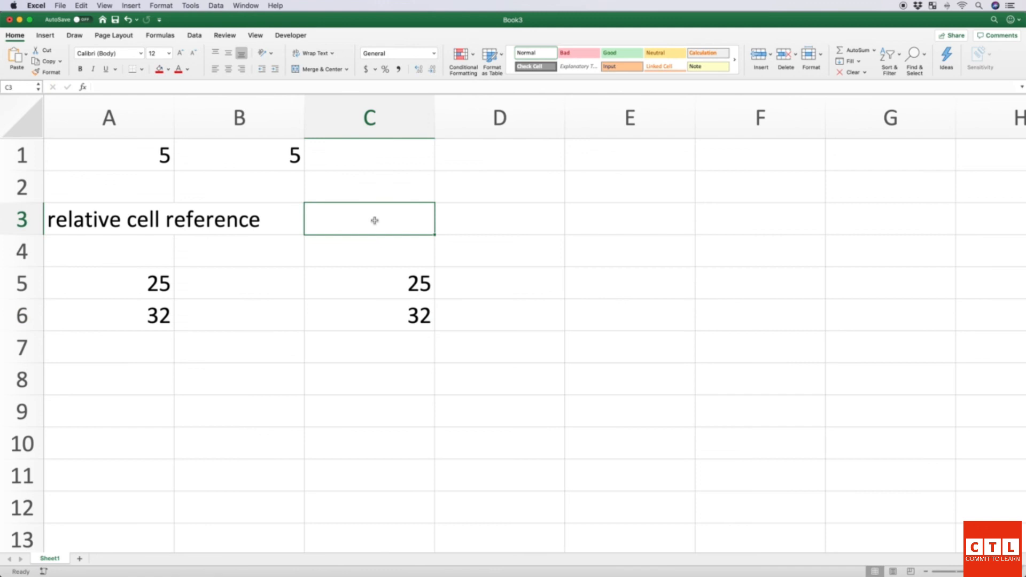
Try extending the formula in C6 to =A6+D4, and restore it to =A6.
{"action": "left_click", "coordinate": [374, 319]}
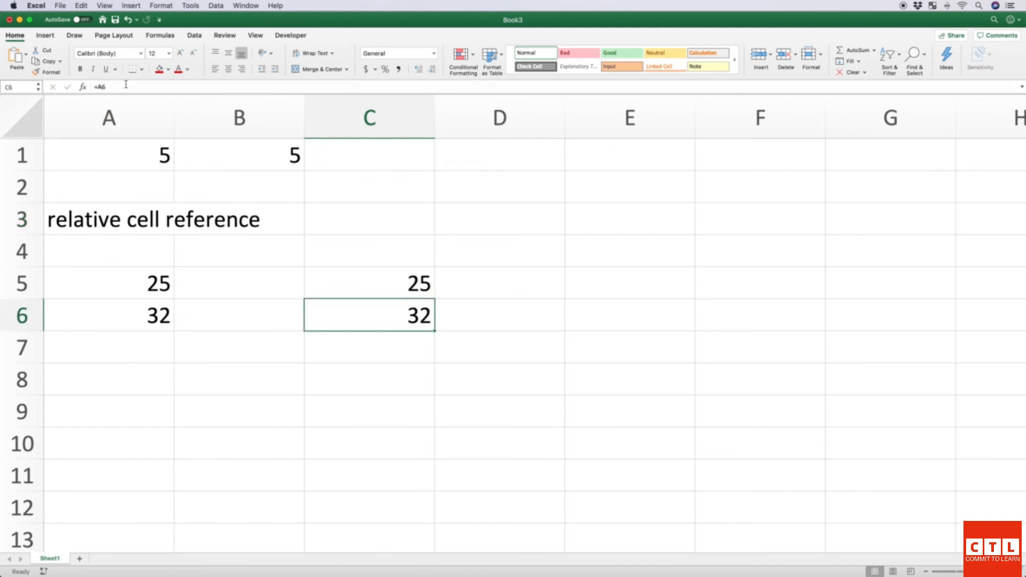
{"action": "left_click", "coordinate": [126, 86]}
{"action": "type", "text": "+"}
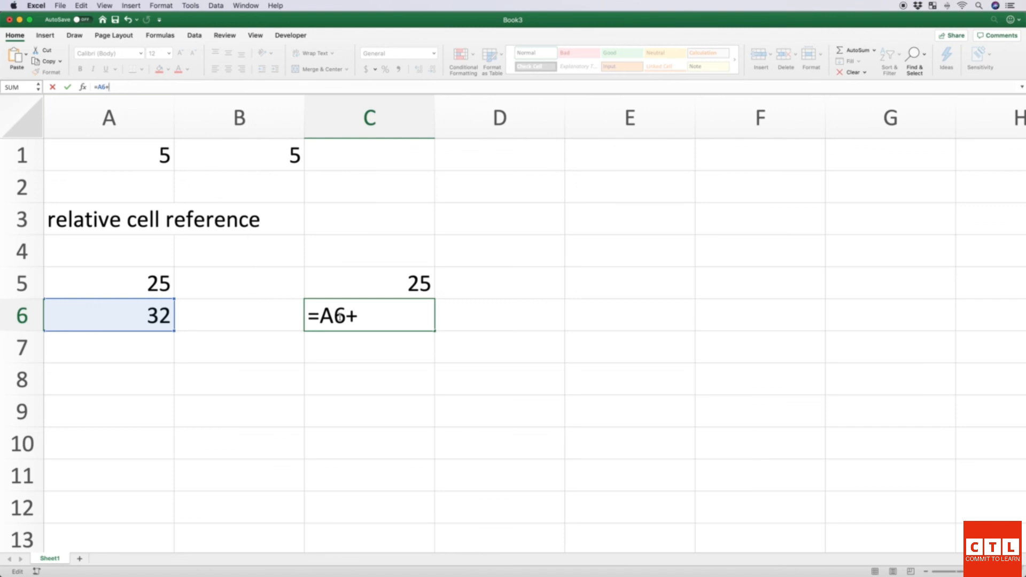
{"action": "left_click", "coordinate": [482, 255]}
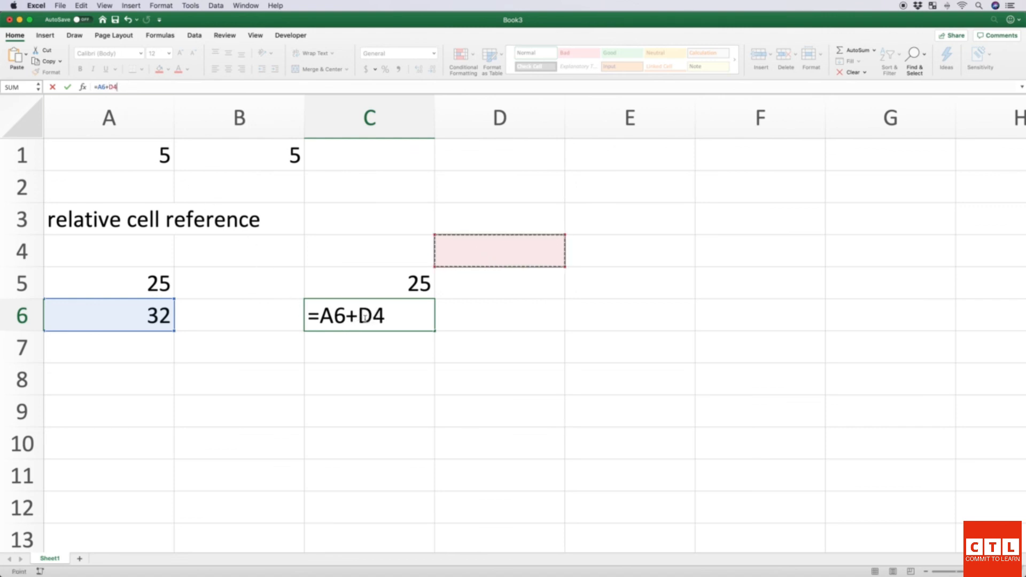
{"action": "key", "text": "BackSpace"}
{"action": "key", "text": "BackSpace"}
{"action": "key", "text": "BackSpace"}
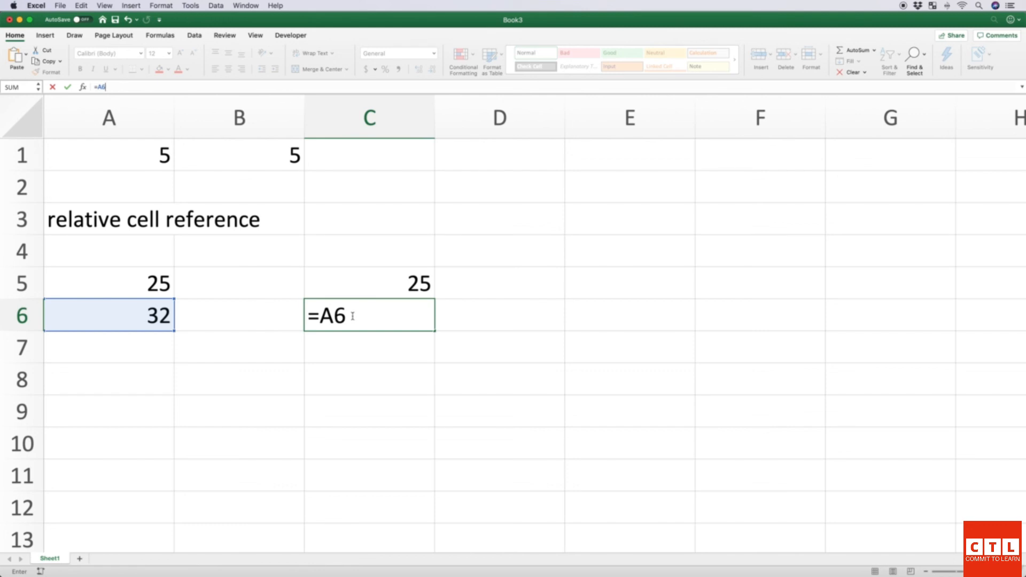
{"action": "key", "text": "Return"}
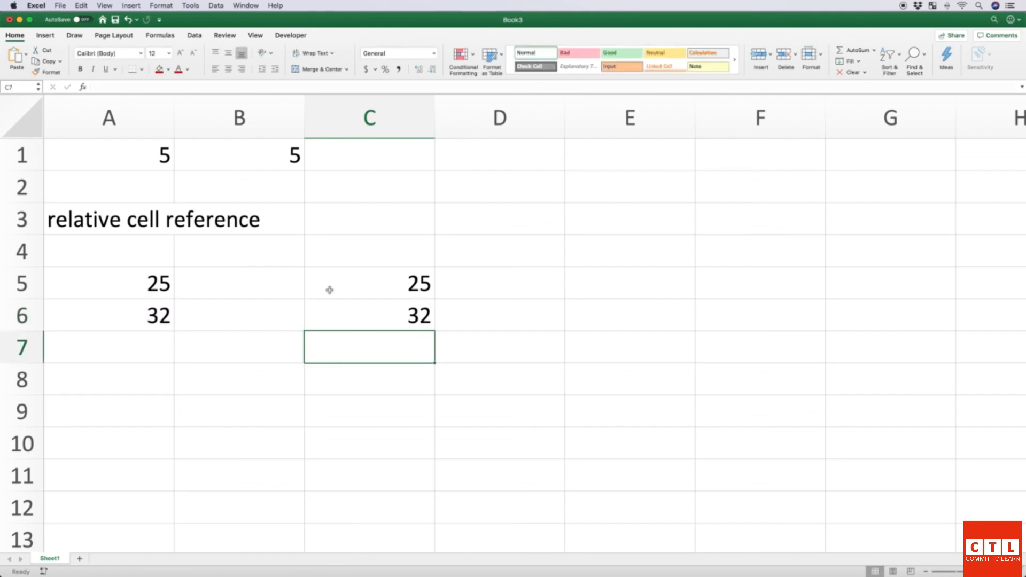
Replace the formula in cell C6 with the number 100.
{"action": "key", "text": "Up"}
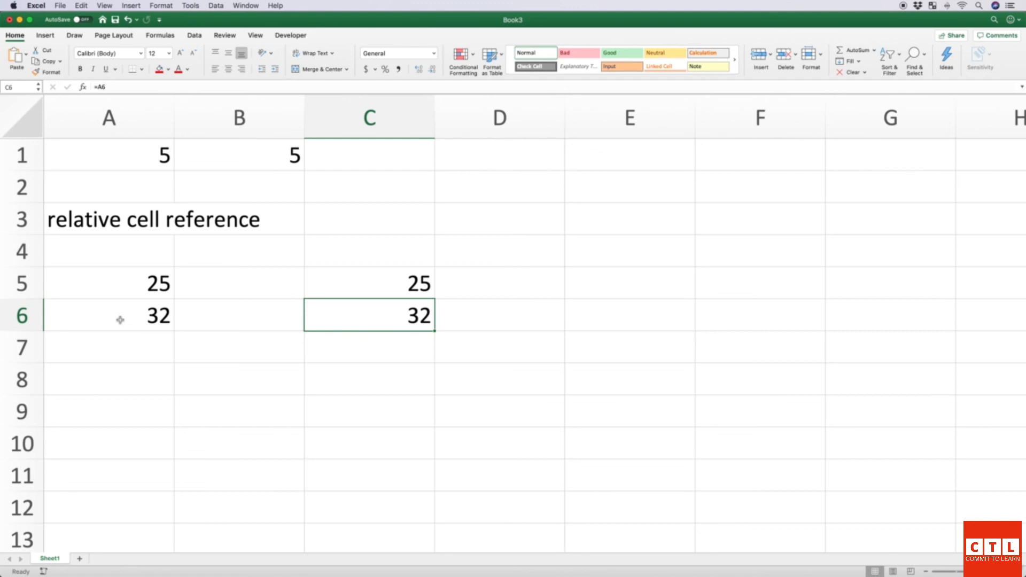
{"action": "type", "text": "100"}
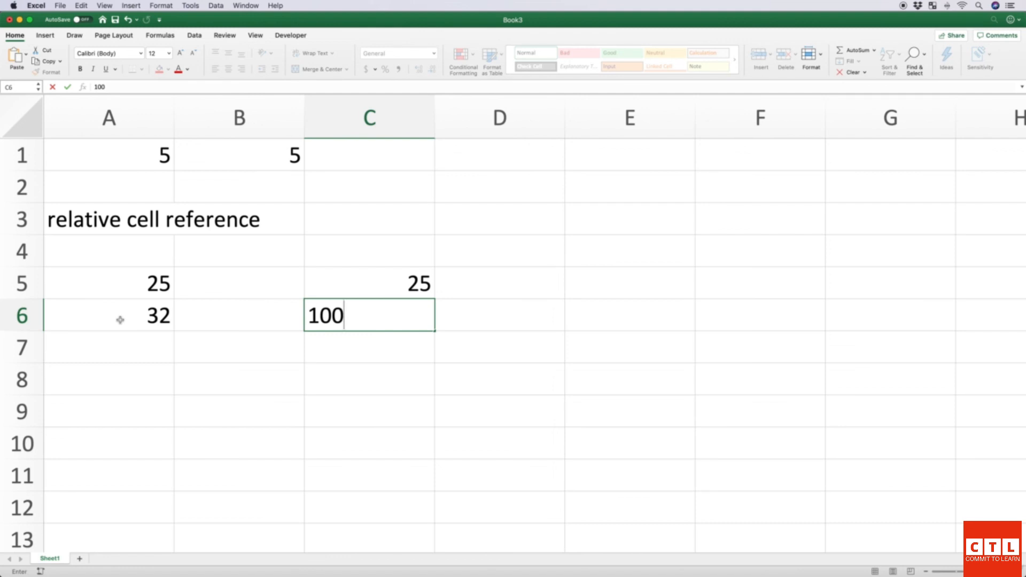
{"action": "key", "text": "Return"}
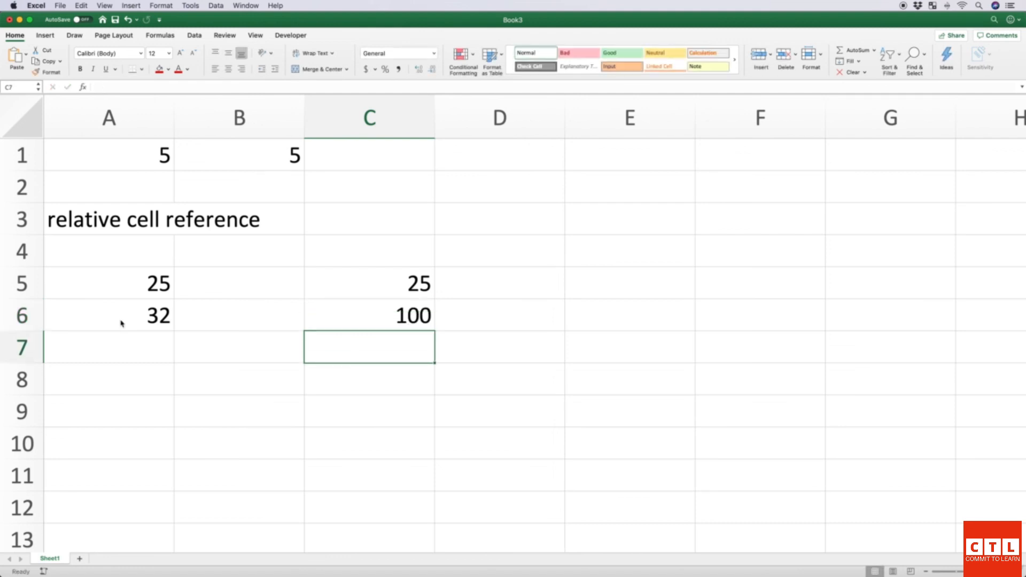
Inspect the contents of cell C6 by editing inside the cell, leaving edit mode and reopening the entry for editing.
{"action": "key", "text": "Up"}
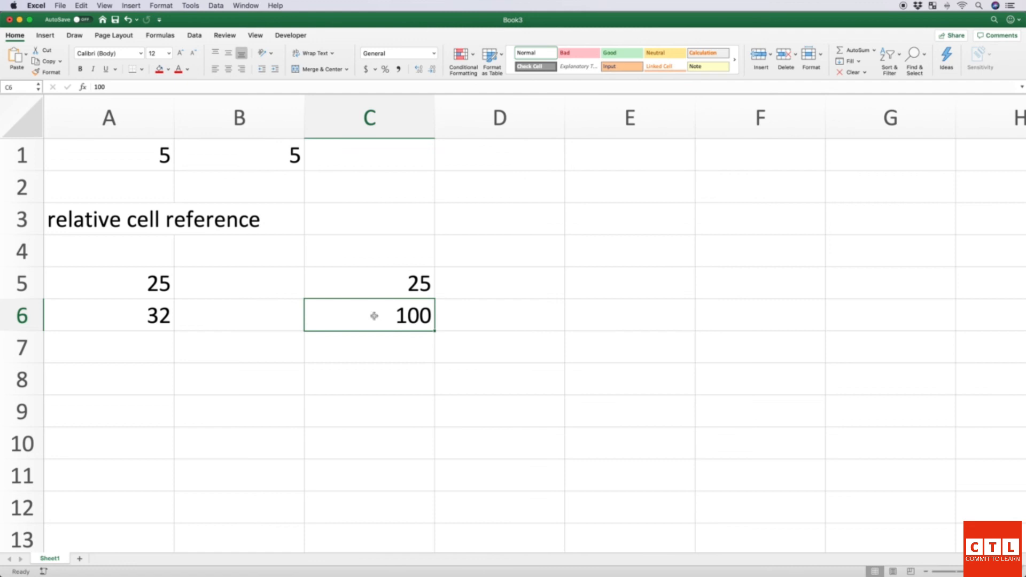
{"action": "double_click", "coordinate": [374, 316]}
{"action": "key", "text": "Return"}
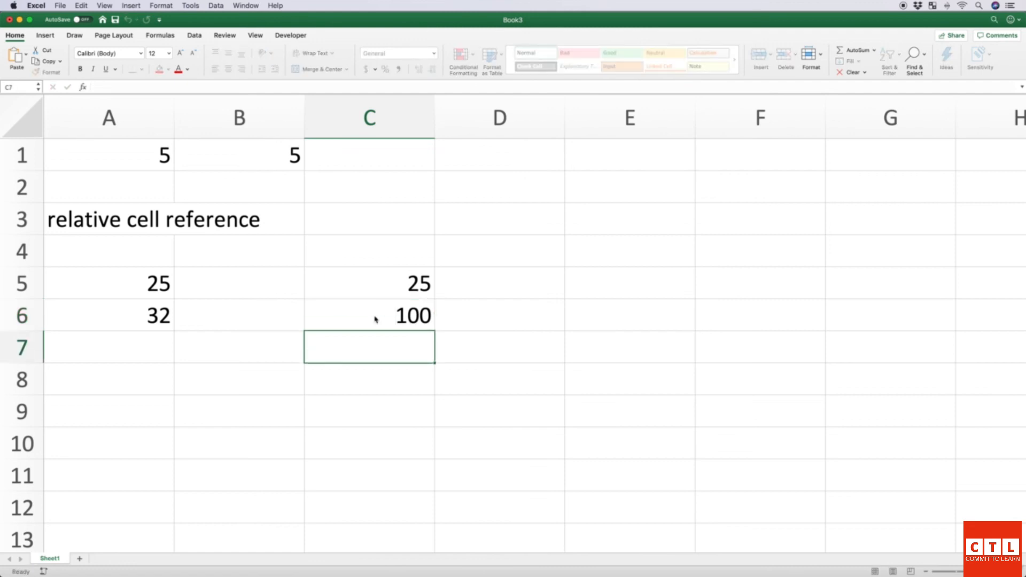
{"action": "left_click", "coordinate": [374, 314]}
{"action": "left_click", "coordinate": [138, 86]}
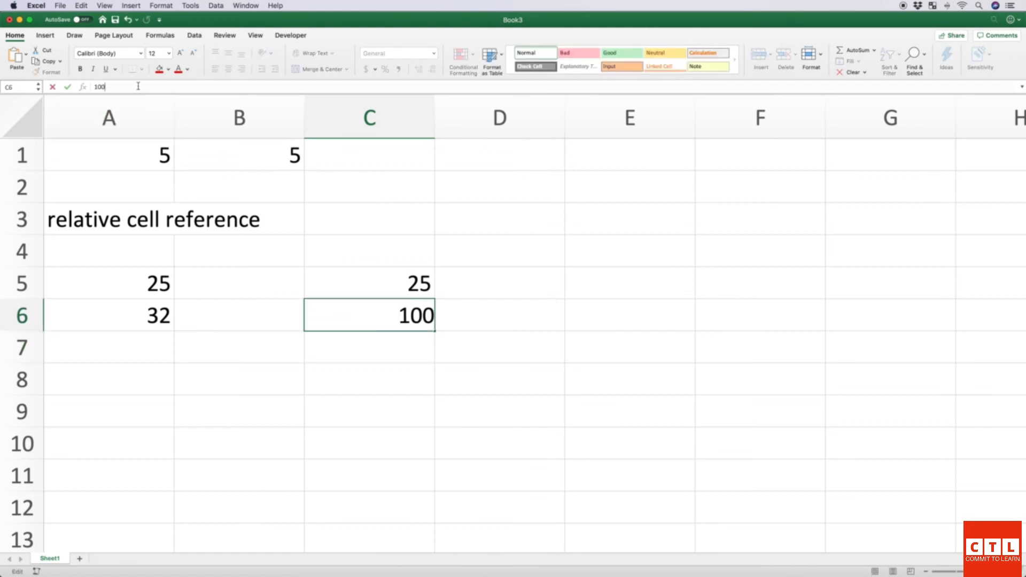